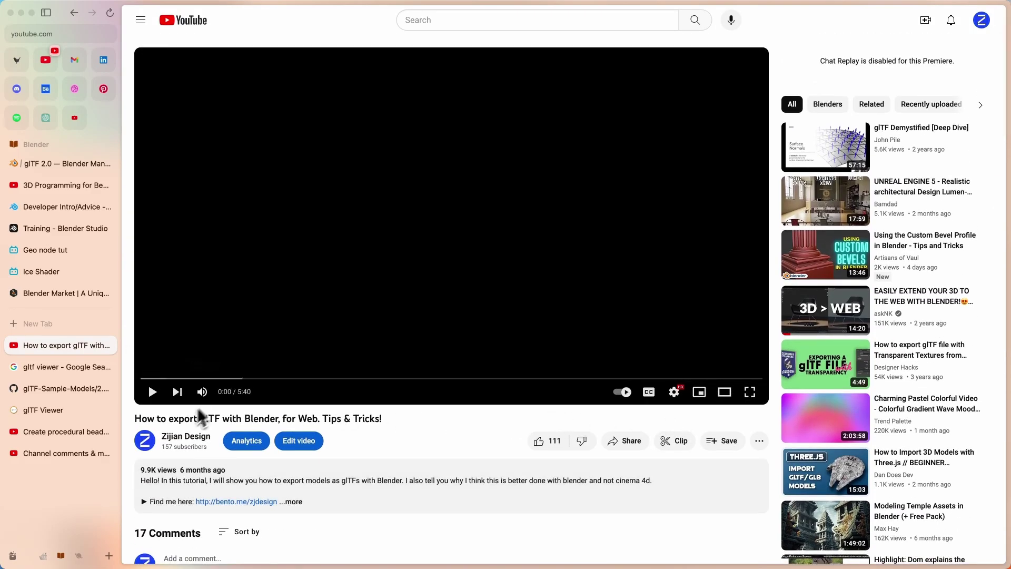
# - Read through the viewer comments under the video about exporting glTF with Blender
pyautogui.click(167, 378)
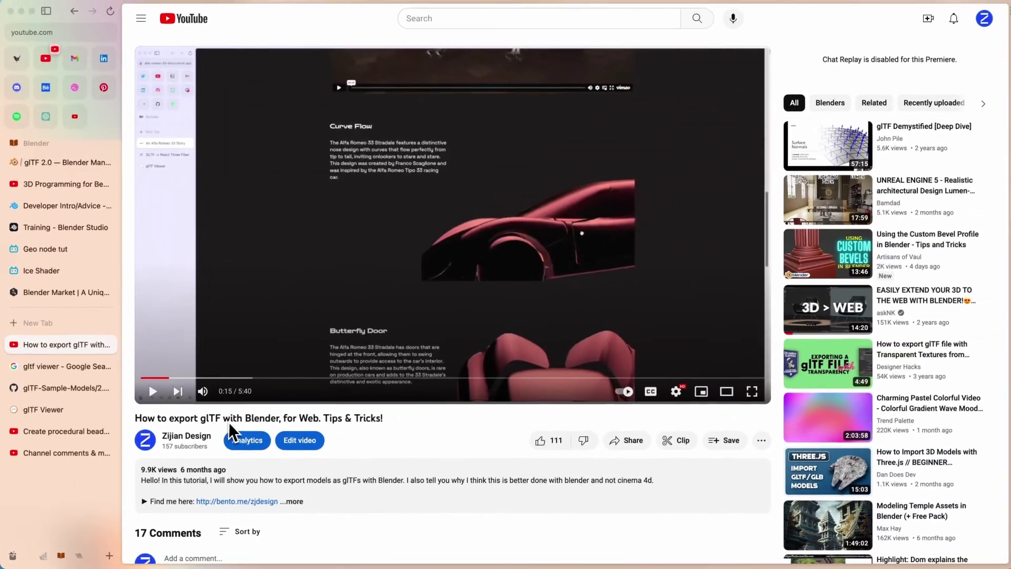
pyautogui.scroll(-15, 437, 267)
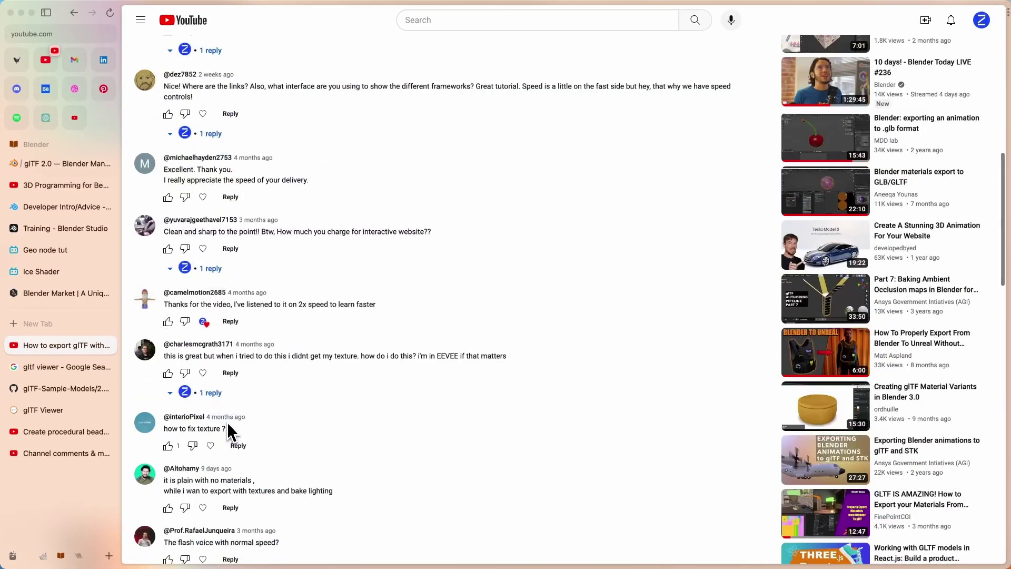
pyautogui.scroll(-4, 227, 424)
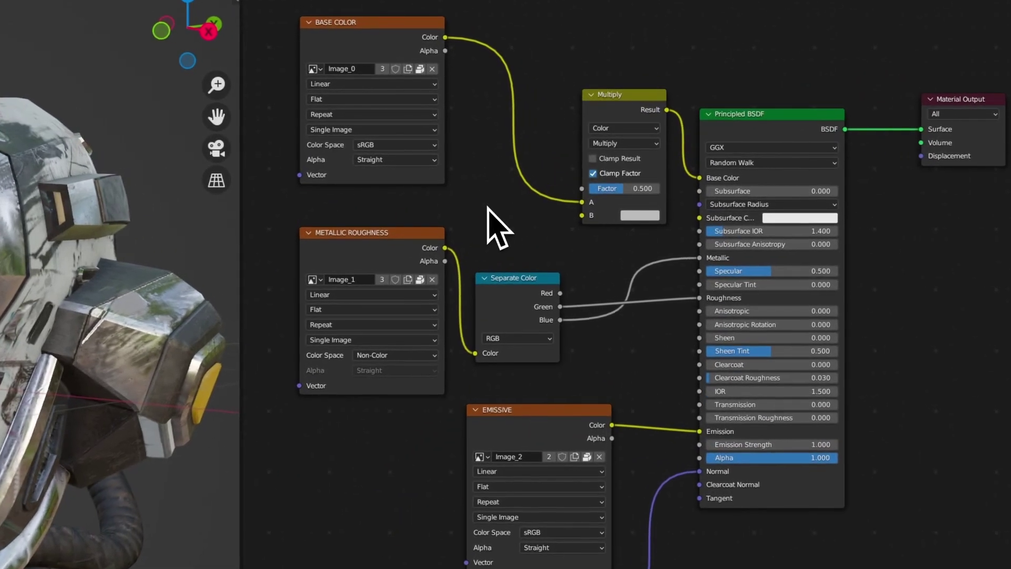
# - Link the Red output of the metallic roughness texture's Separate Color node to input B of the Multiply node
pyautogui.scroll(2, 439, 128)
pyautogui.moveTo(440, 127); pyautogui.dragTo(499, 129, button='middle')
pyautogui.moveTo(581, 526); pyautogui.dragTo(563, 303, button='middle')
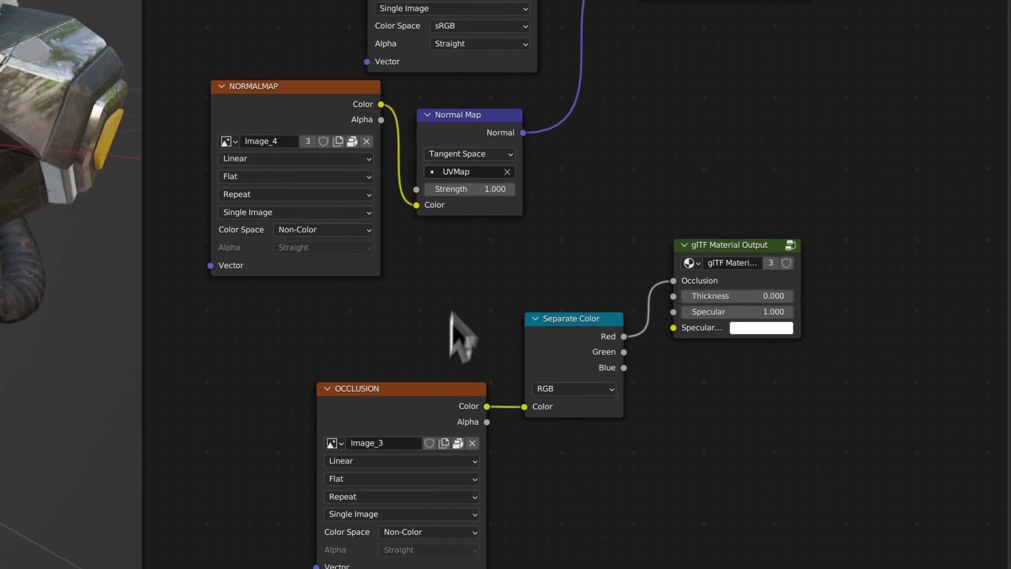
pyautogui.moveTo(521, 90); pyautogui.dragTo(563, 547, button='middle')
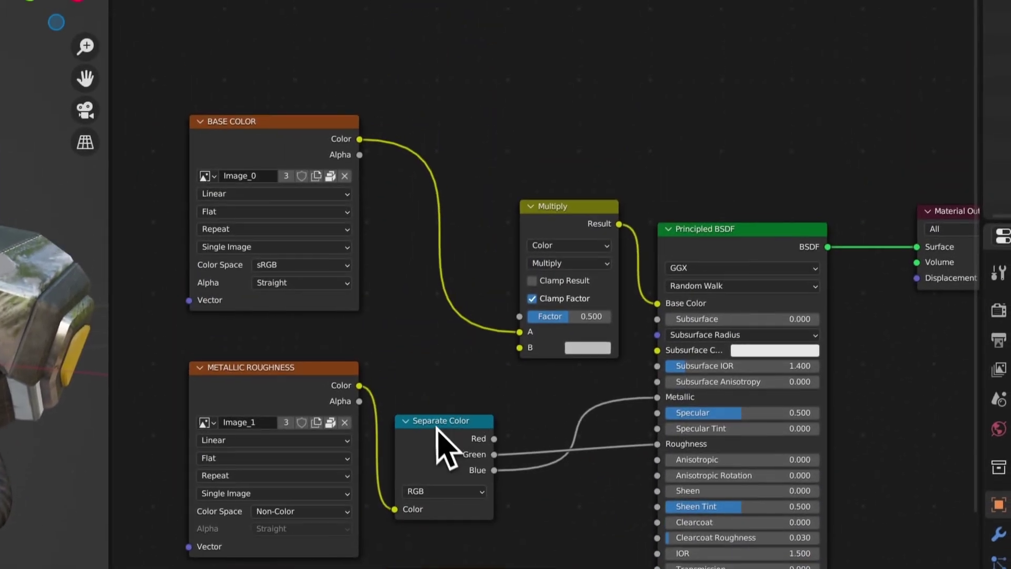
pyautogui.scroll(4, 373, 307)
pyautogui.moveTo(292, 300); pyautogui.dragTo(383, 424, button='middle')
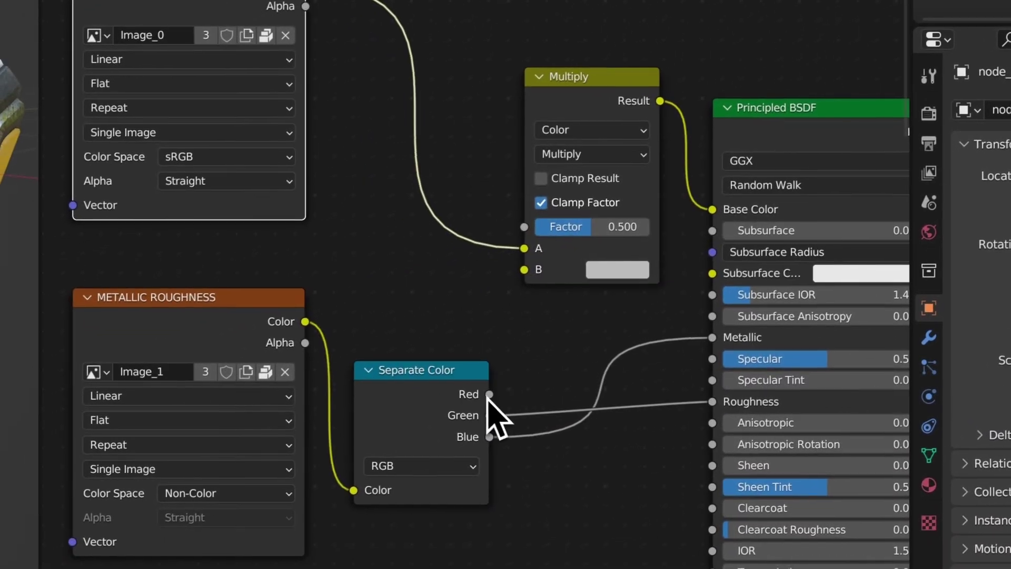
pyautogui.moveTo(387, 442); pyautogui.dragTo(402, 324)
pyautogui.moveTo(508, 296); pyautogui.dragTo(527, 267)
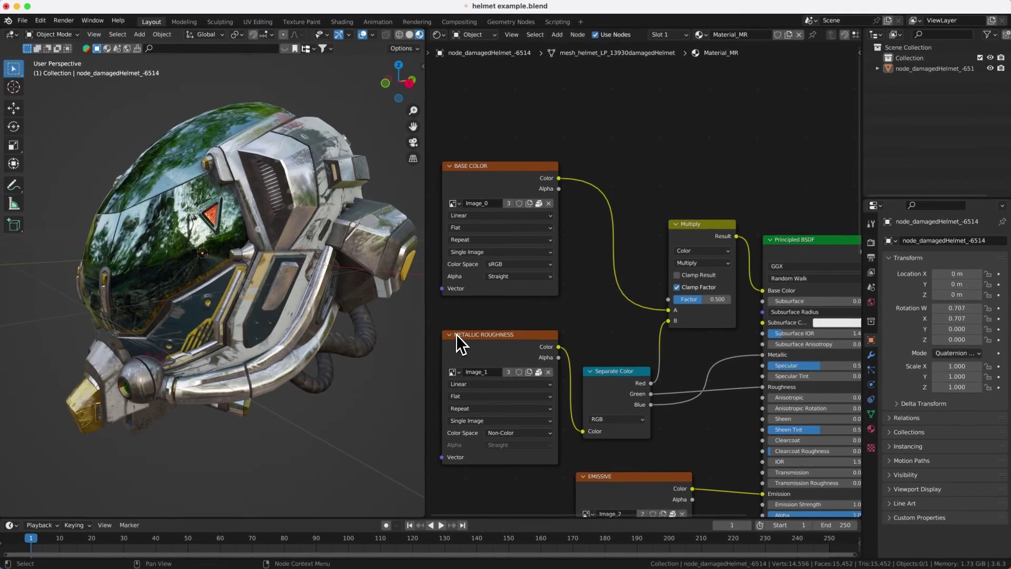
# - Delete the Multiply node with reconnect so the base color texture feeds Principled BSDF's Base Color directly
pyautogui.keyDown('ctrl'); pyautogui.moveTo(645, 347); pyautogui.dragTo(679, 341, button='right'); pyautogui.keyUp('ctrl')
pyautogui.click(688, 226)
pyautogui.press('super+x')
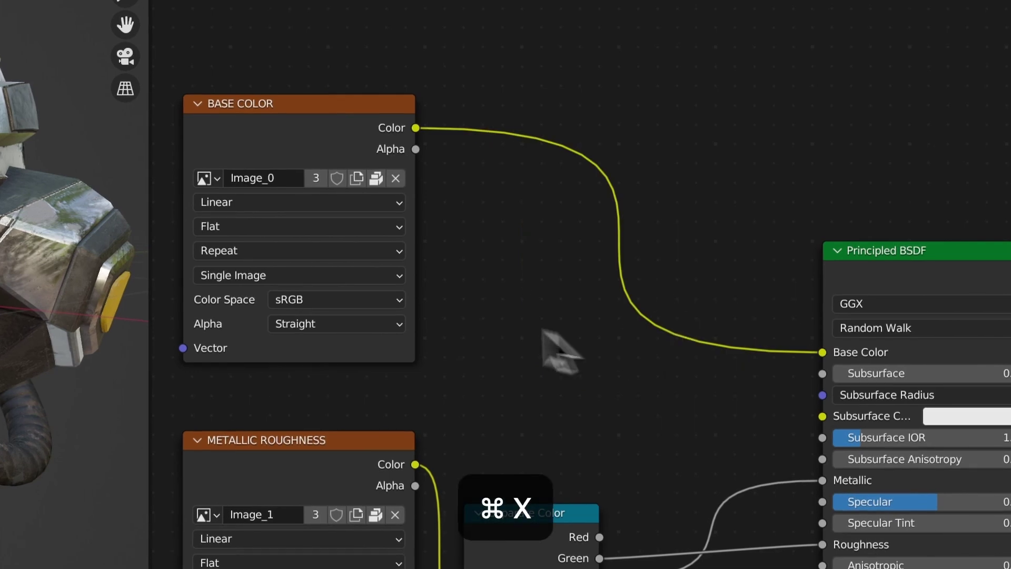
# - Move the Separate Color node of the METALLIC ROUGHNESS texture up so it sits level with that texture node
pyautogui.moveTo(625, 388); pyautogui.dragTo(548, 115, button='middle')
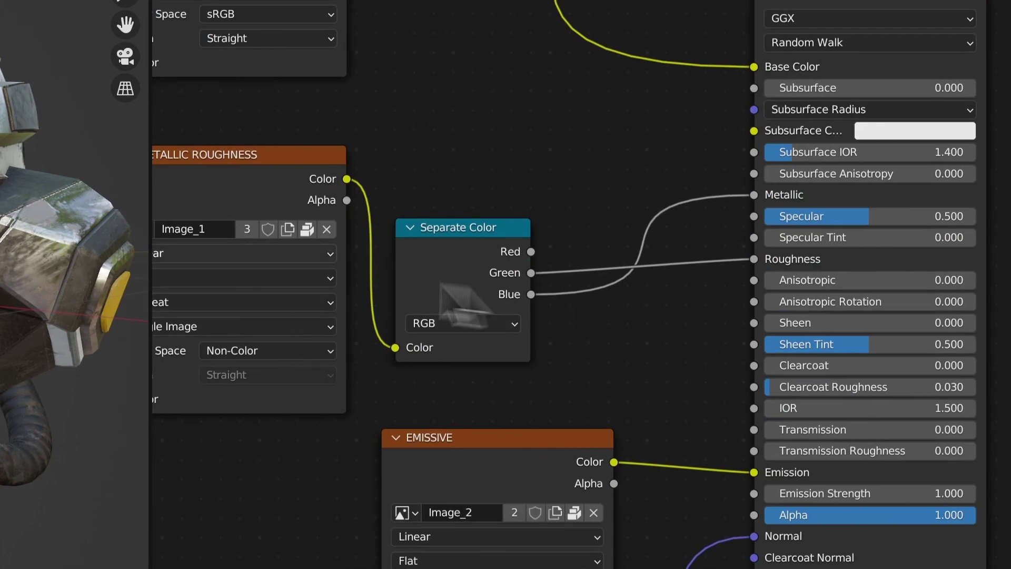
pyautogui.moveTo(419, 210); pyautogui.dragTo(493, 139, button='middle')
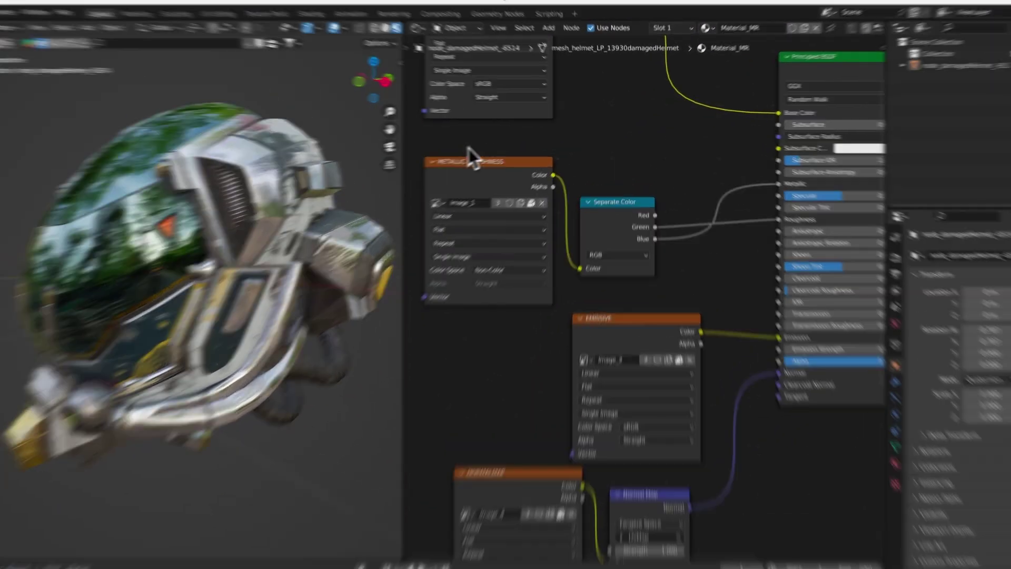
pyautogui.moveTo(475, 141); pyautogui.dragTo(576, 205)
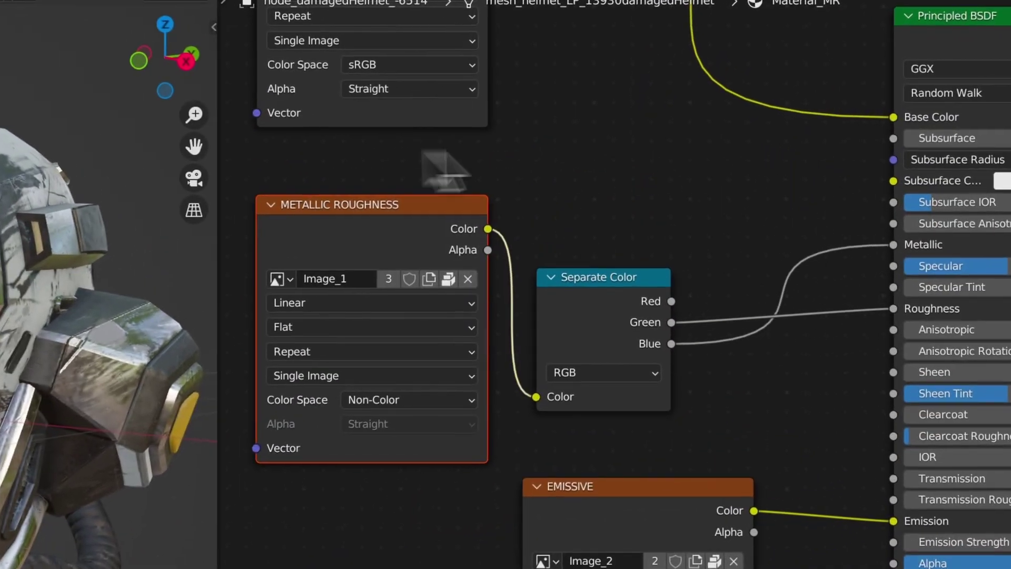
pyautogui.moveTo(601, 276); pyautogui.dragTo(598, 218)
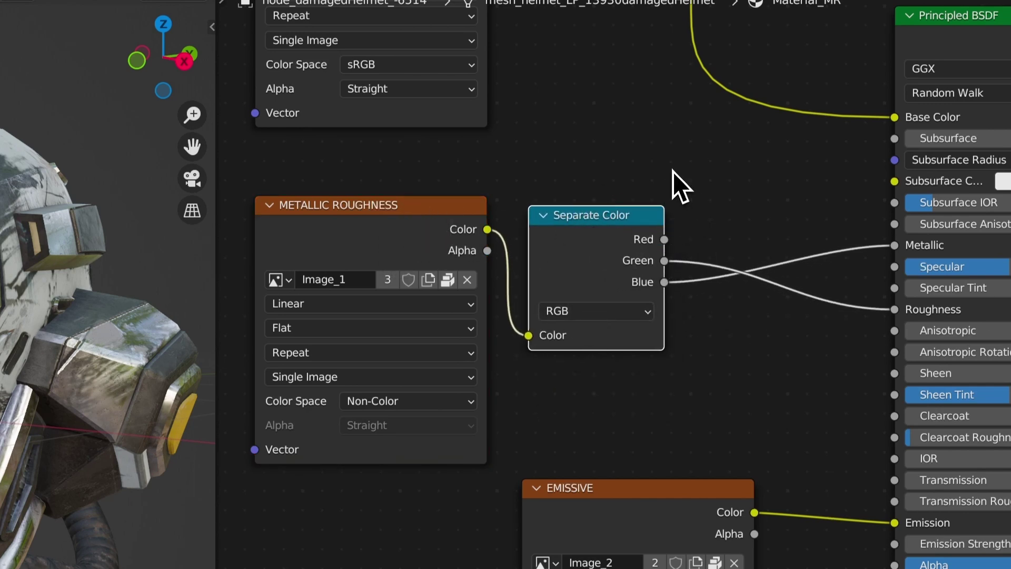
# - Examine how the metallic roughness, emissive and normal map textures are wired into the Principled BSDF
pyautogui.moveTo(674, 171); pyautogui.dragTo(555, 331, button='middle')
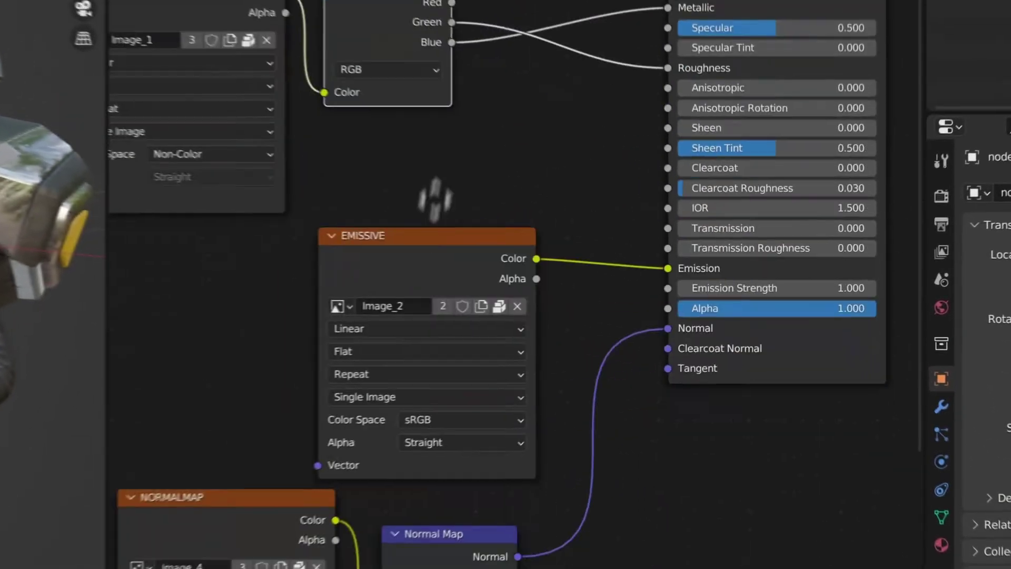
pyautogui.moveTo(435, 199); pyautogui.dragTo(434, 140, button='middle')
pyautogui.moveTo(390, 142); pyautogui.dragTo(460, 229)
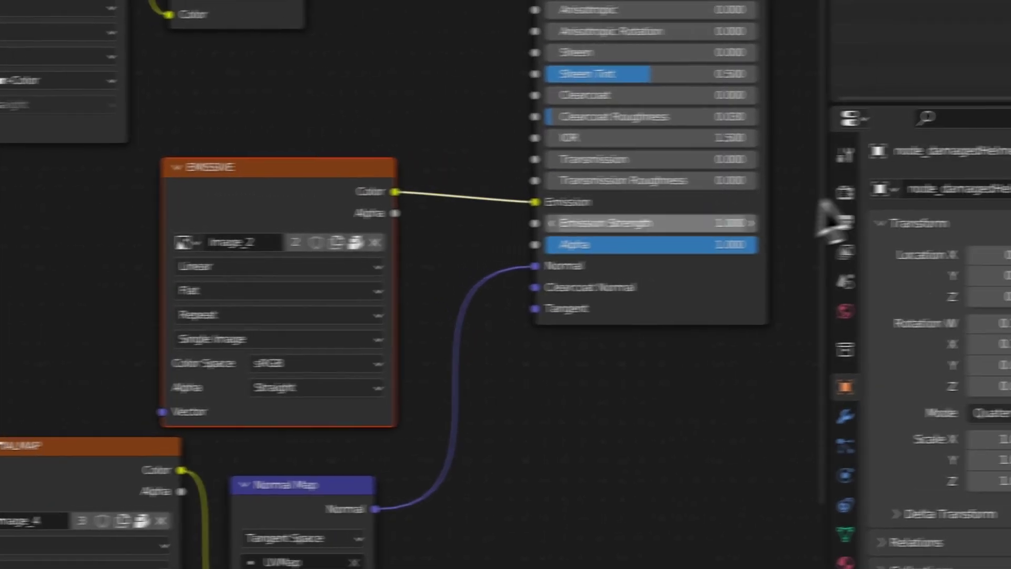
pyautogui.moveTo(387, 398); pyautogui.dragTo(545, 155, button='middle')
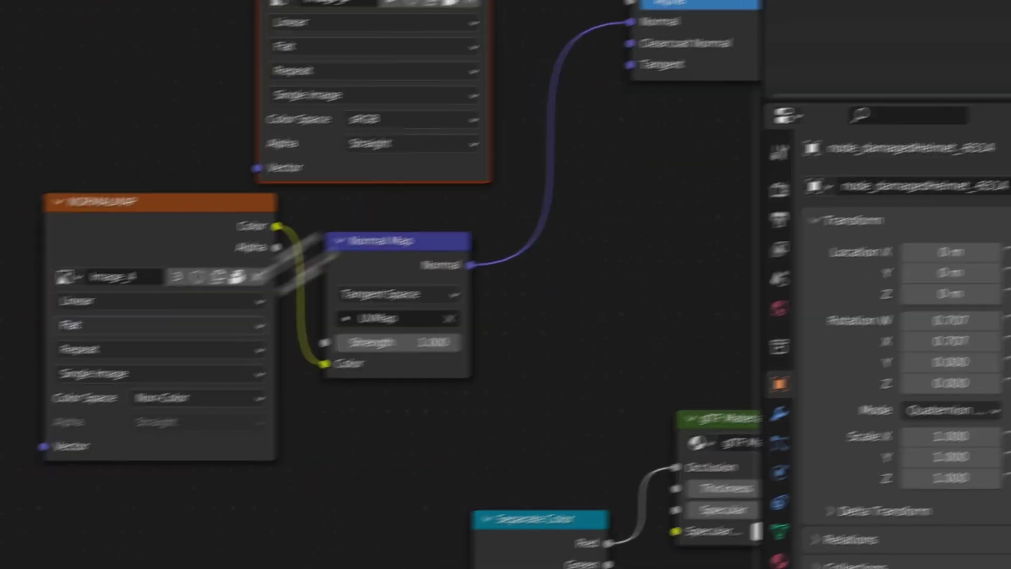
pyautogui.moveTo(197, 178); pyautogui.dragTo(316, 310)
pyautogui.moveTo(633, 447); pyautogui.dragTo(528, 185, button='middle')
pyautogui.click(529, 184)
pyautogui.moveTo(314, 241); pyautogui.dragTo(440, 302)
pyautogui.click(474, 224)
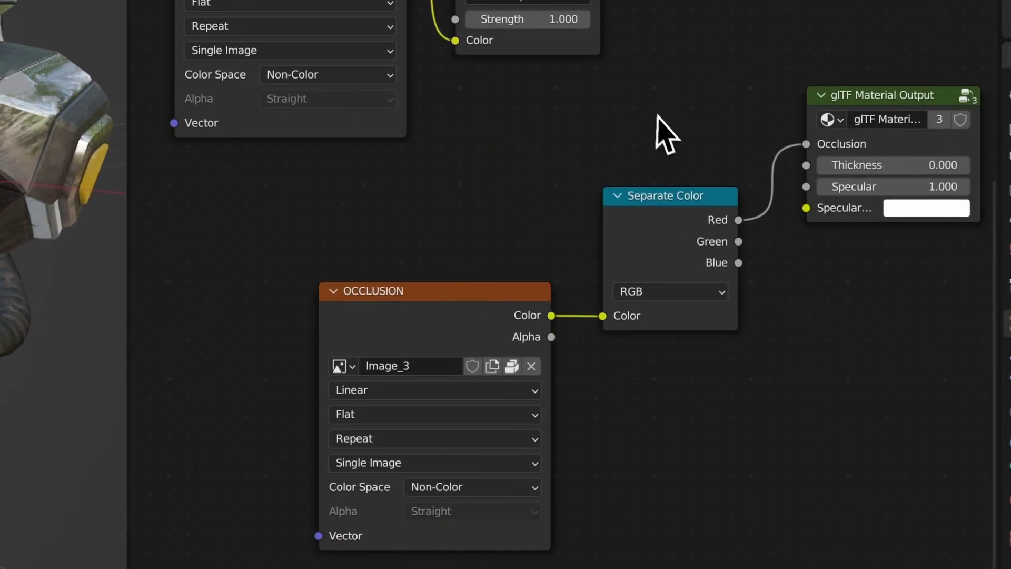
# - Examine the occlusion texture's nodes and their link to the glTF Material Output node
pyautogui.moveTo(659, 131); pyautogui.dragTo(387, 204, button='middle')
pyautogui.moveTo(407, 147); pyautogui.dragTo(730, 458, button='middle')
pyautogui.scroll(-1, 504, 240)
pyautogui.moveTo(723, 371); pyautogui.dragTo(304, 235, button='middle')
pyautogui.moveTo(348, 199); pyautogui.dragTo(464, 371)
pyautogui.keyDown('ctrl'); pyautogui.scroll(3, 373, 257); pyautogui.keyUp('ctrl')
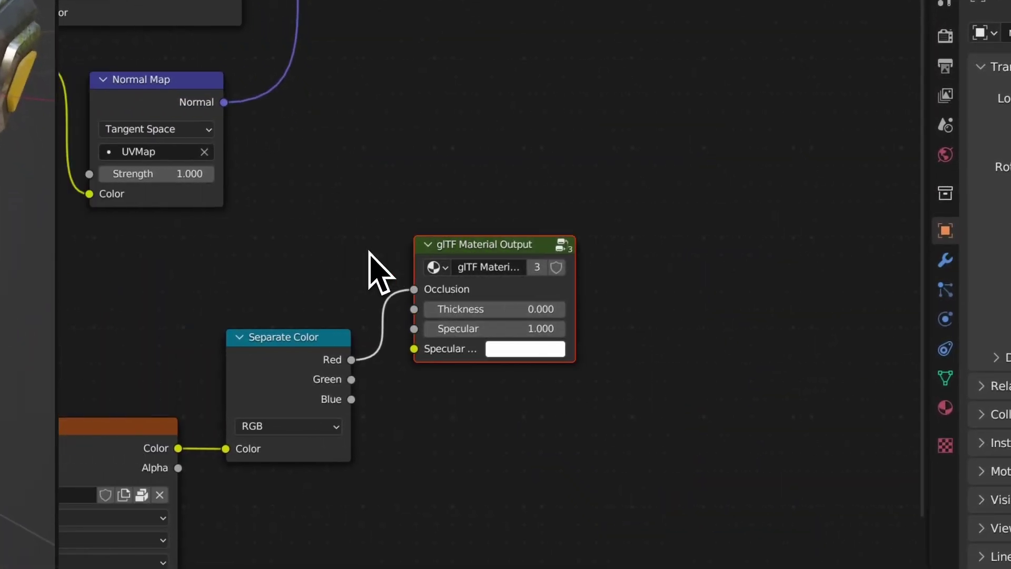
pyautogui.scroll(3, 475, 221)
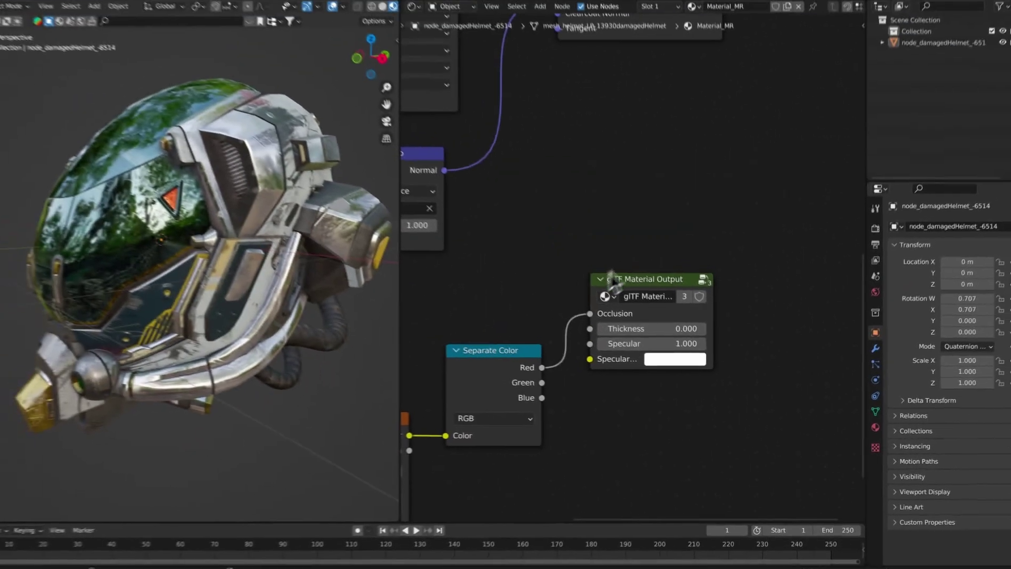
pyautogui.scroll(-4, 627, 289)
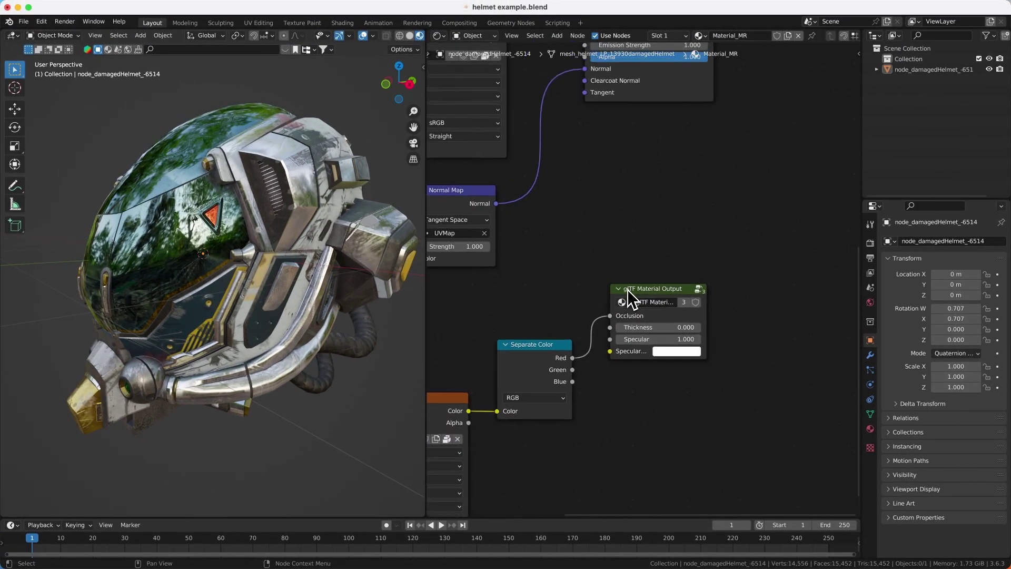
pyautogui.scroll(5, 557, 208)
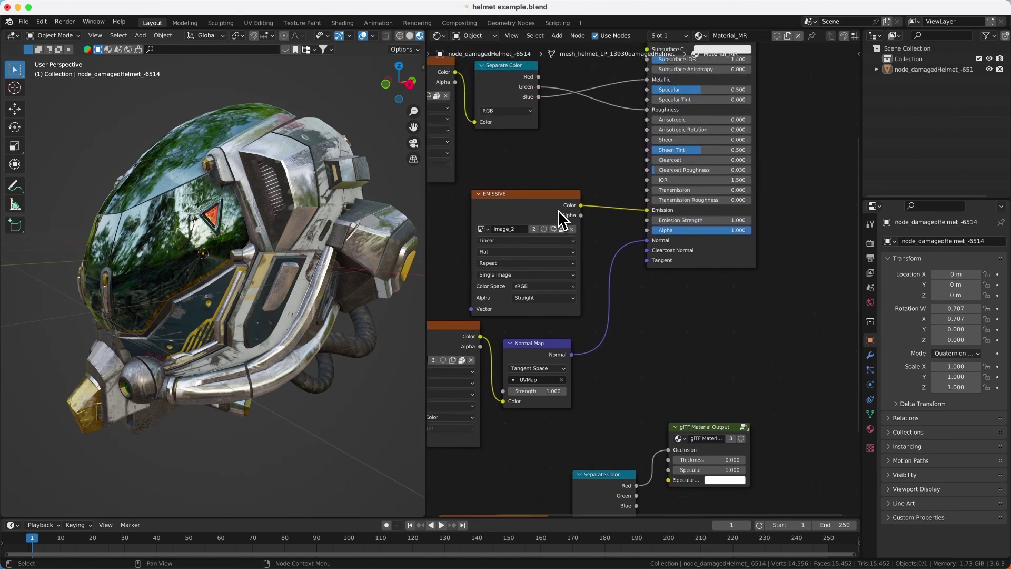
# - Switch to the slot 2 material, Simple Material Setup (Color/MR/N), and maximize the shader editor
pyautogui.click(667, 36)
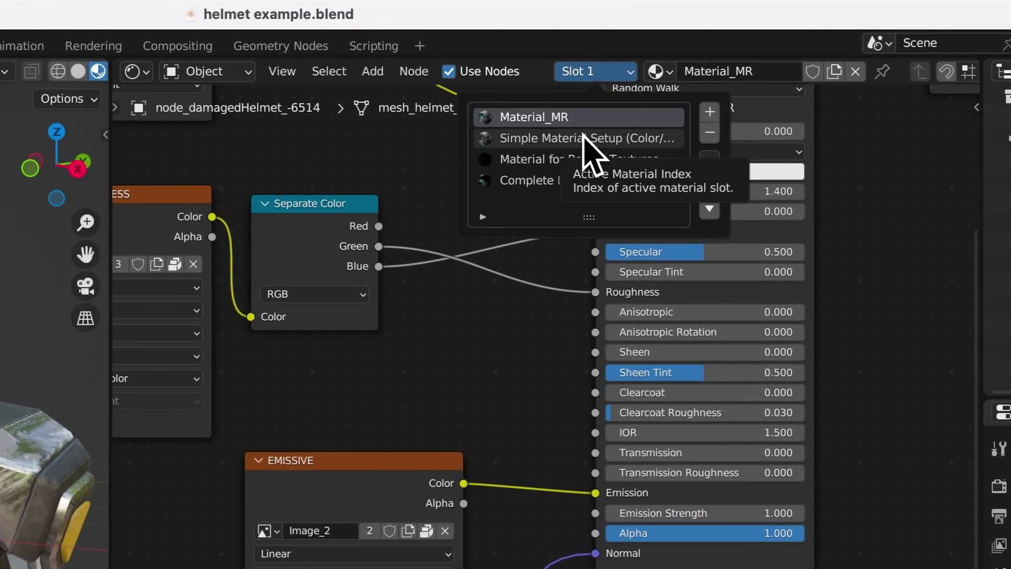
pyautogui.click(584, 140)
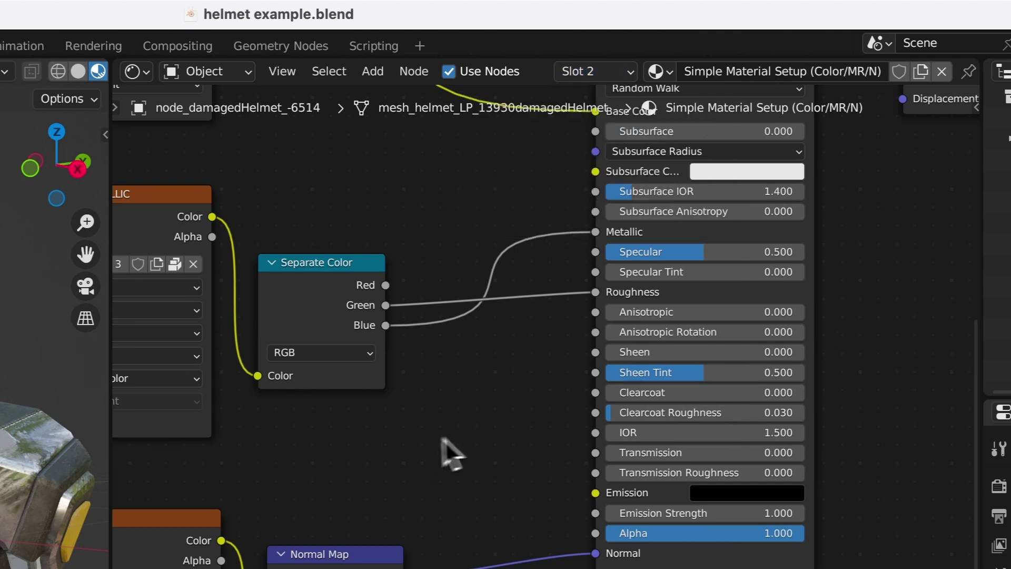
pyautogui.scroll(5, 462, 463)
pyautogui.scroll(1, 456, 440)
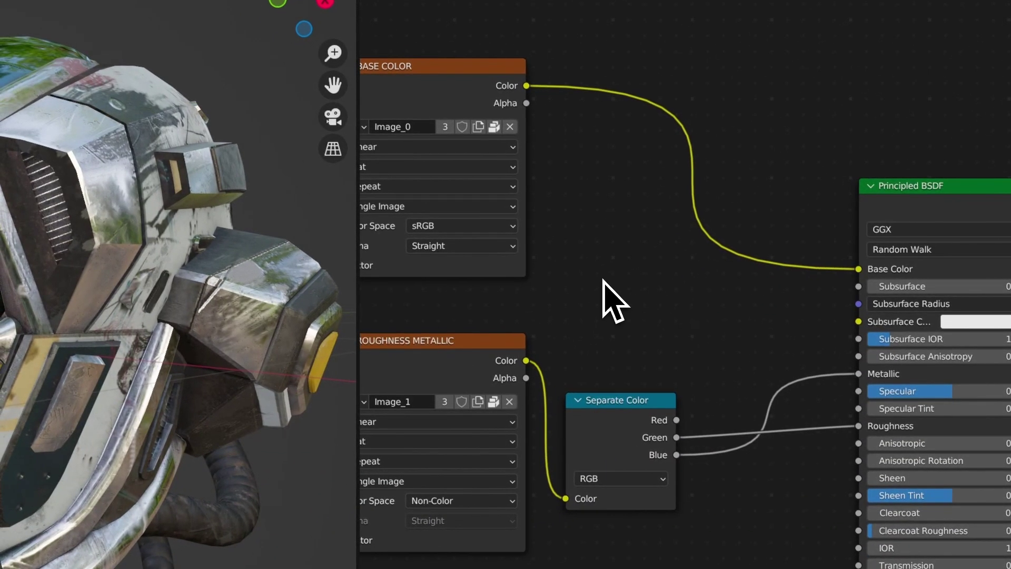
pyautogui.hotkey('ctrl', 'space')
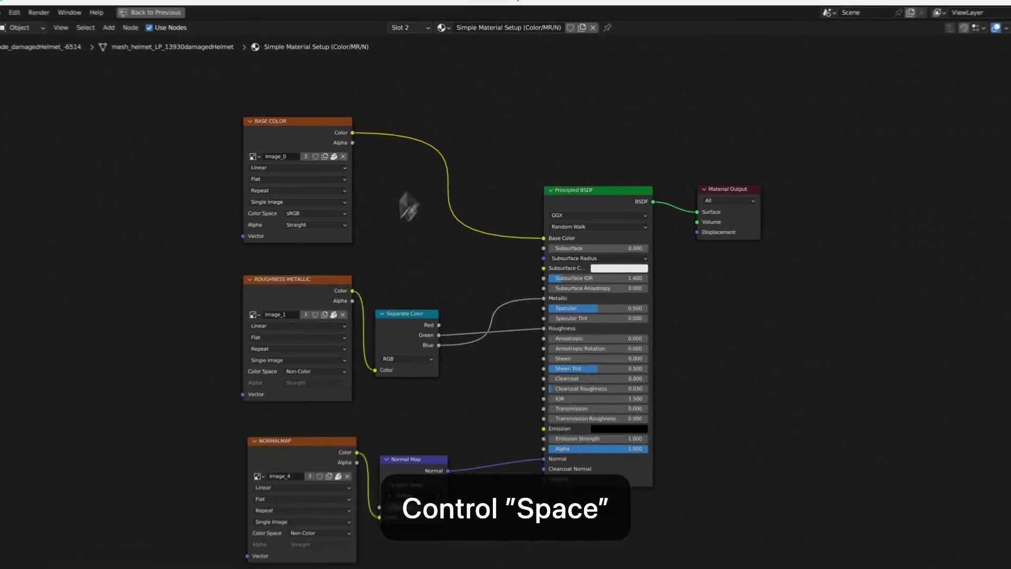
pyautogui.scroll(1, 403, 234)
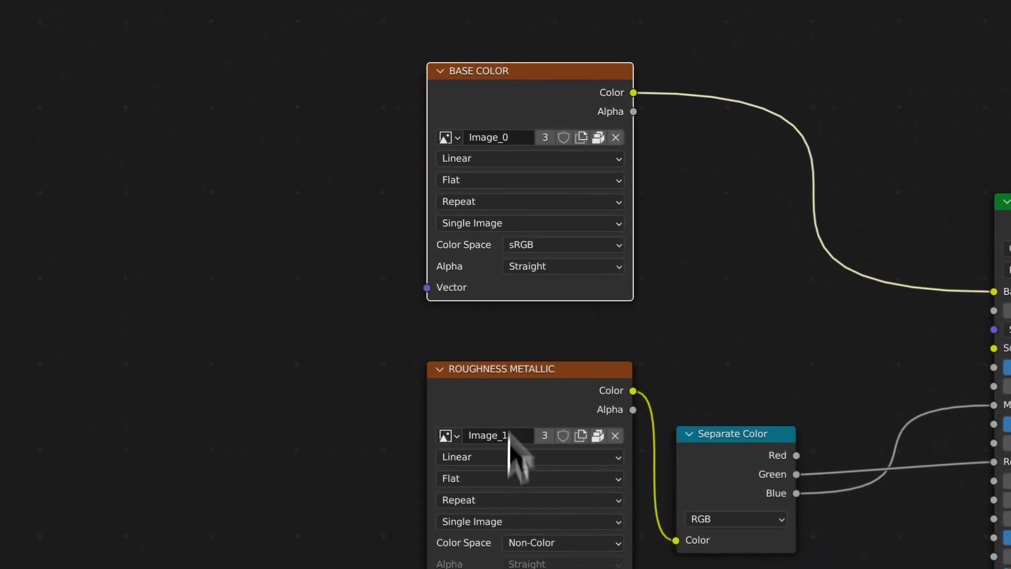
# - Raise the Separate Color node so it lines up with the ROUGHNESS METALLIC texture in the simple material setup
pyautogui.click(501, 396)
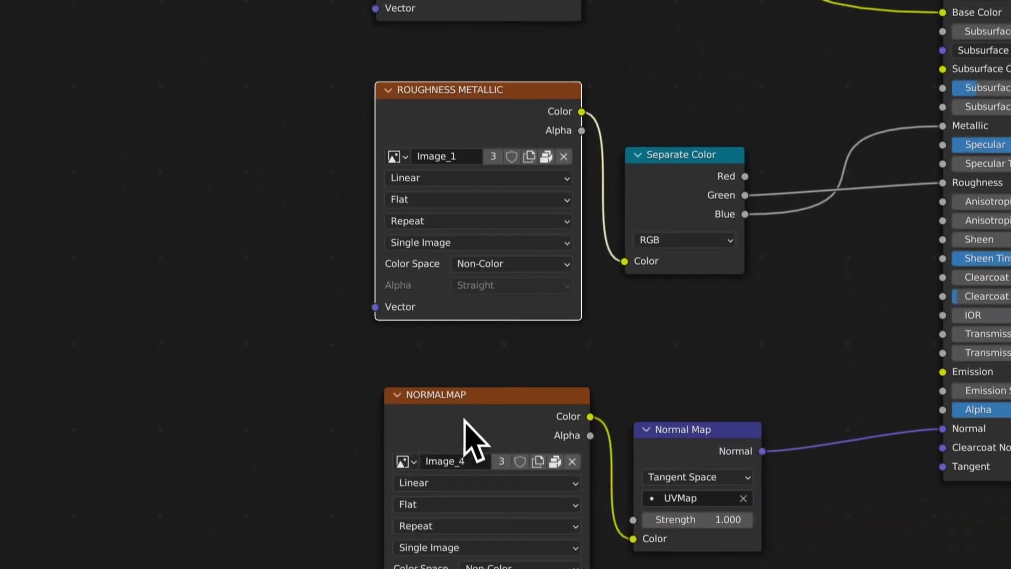
pyautogui.click(464, 409)
pyautogui.click(723, 288)
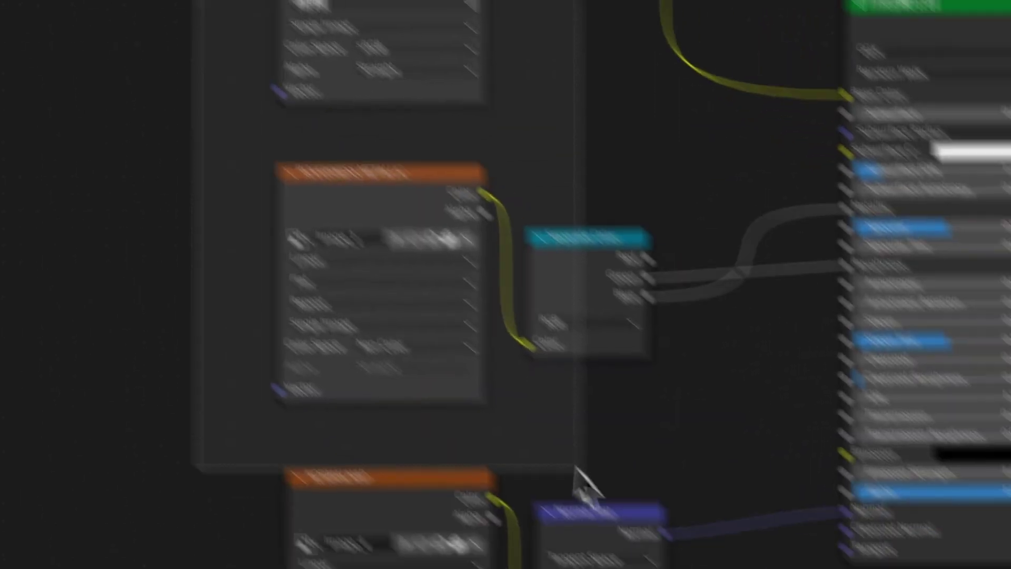
pyautogui.moveTo(577, 469); pyautogui.dragTo(742, 416)
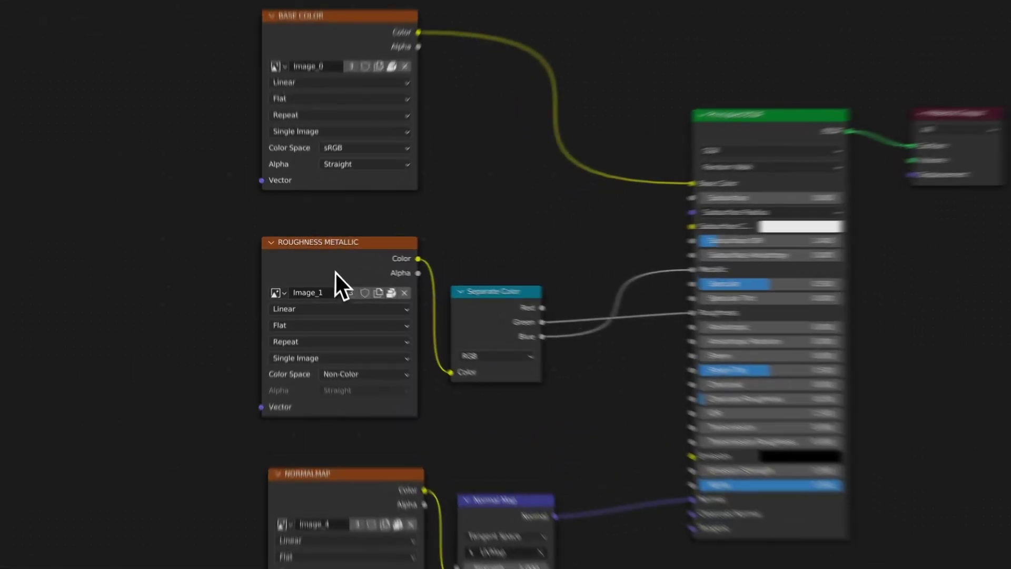
pyautogui.click(324, 271)
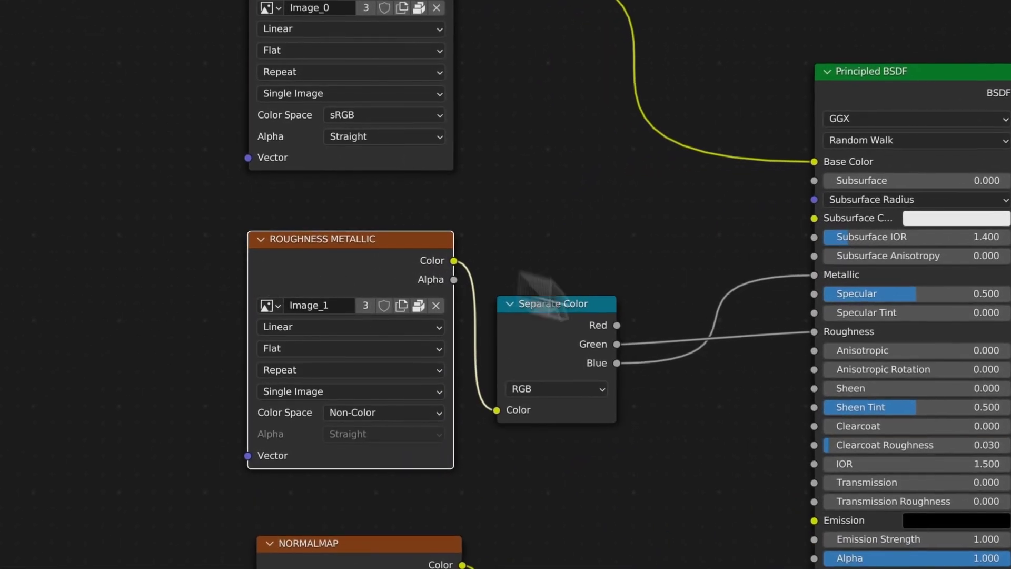
pyautogui.moveTo(552, 314); pyautogui.dragTo(556, 249)
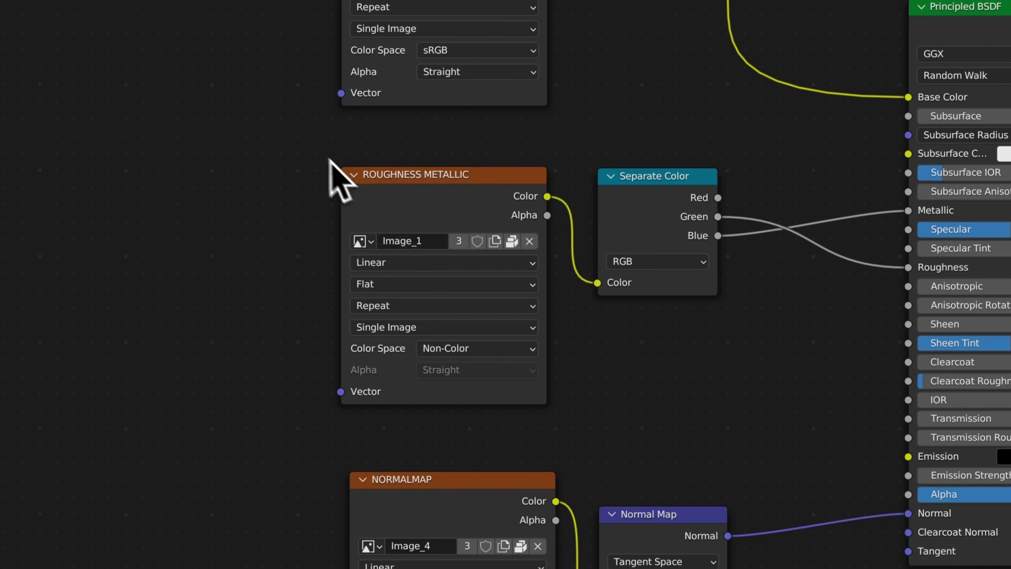
pyautogui.moveTo(323, 154); pyautogui.dragTo(559, 426)
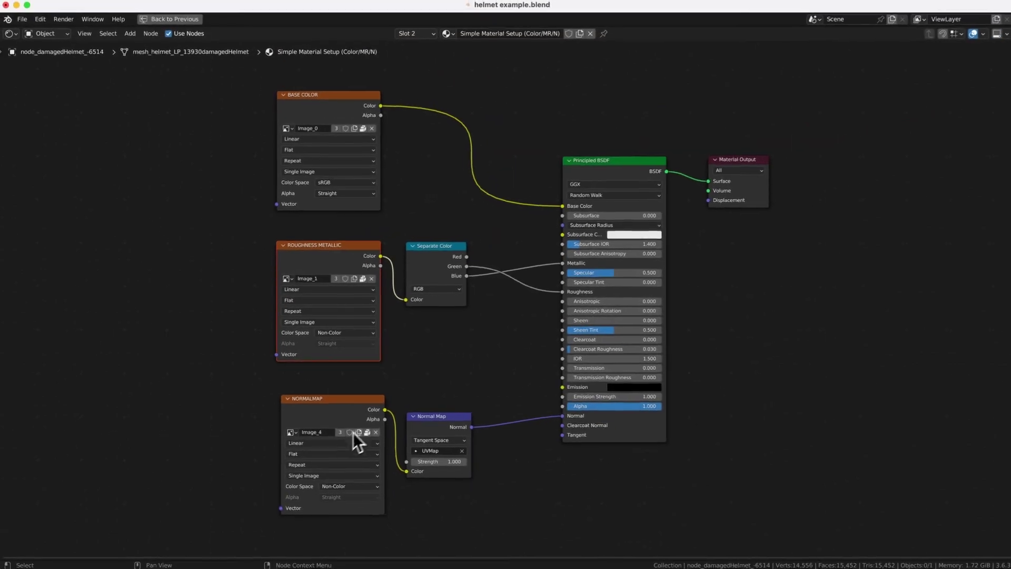
pyautogui.click(291, 435)
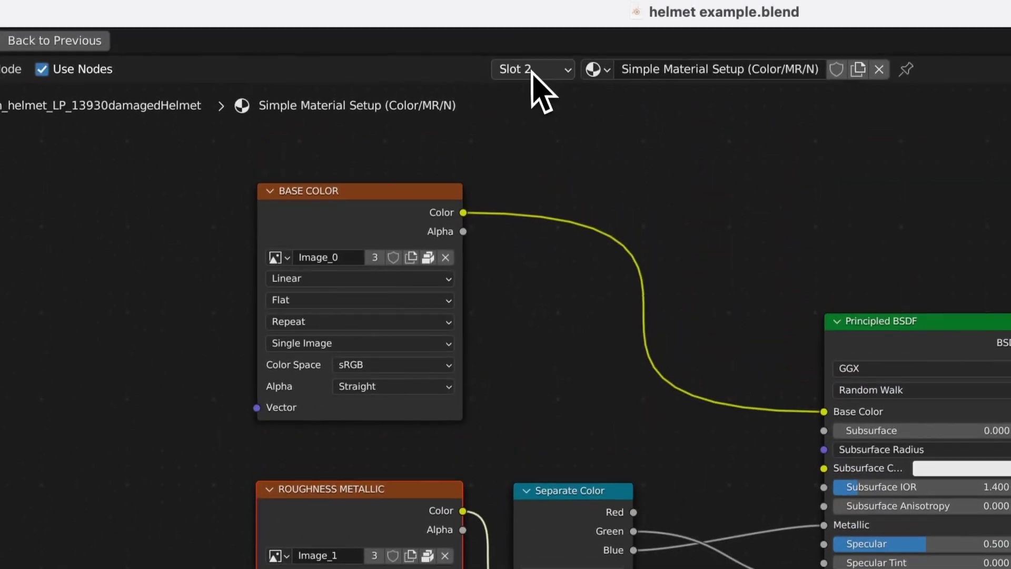
# - Switch to the slot 3 material, Material for Baking Textures, to display its node tree
pyautogui.click(531, 73)
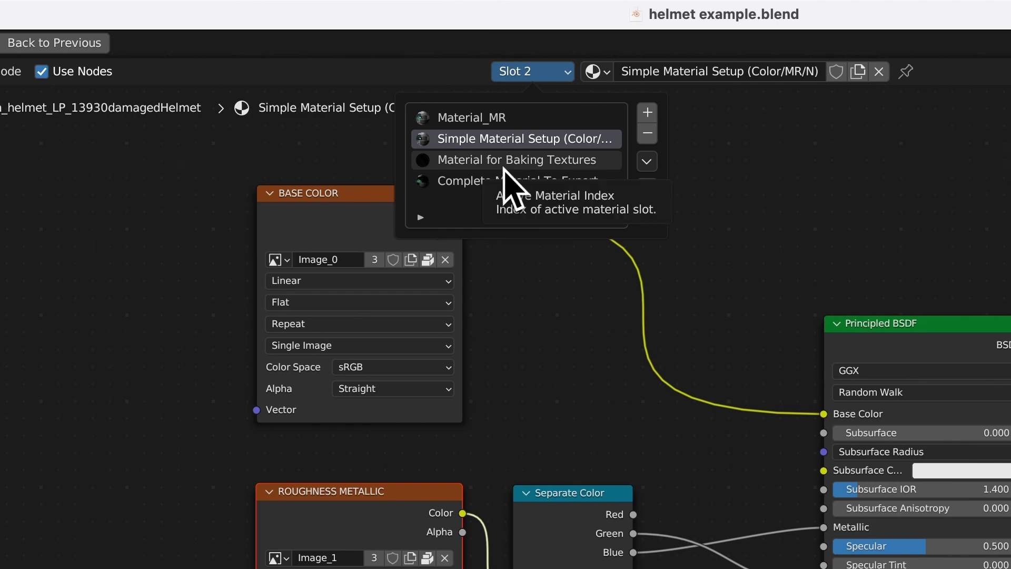
pyautogui.click(445, 164)
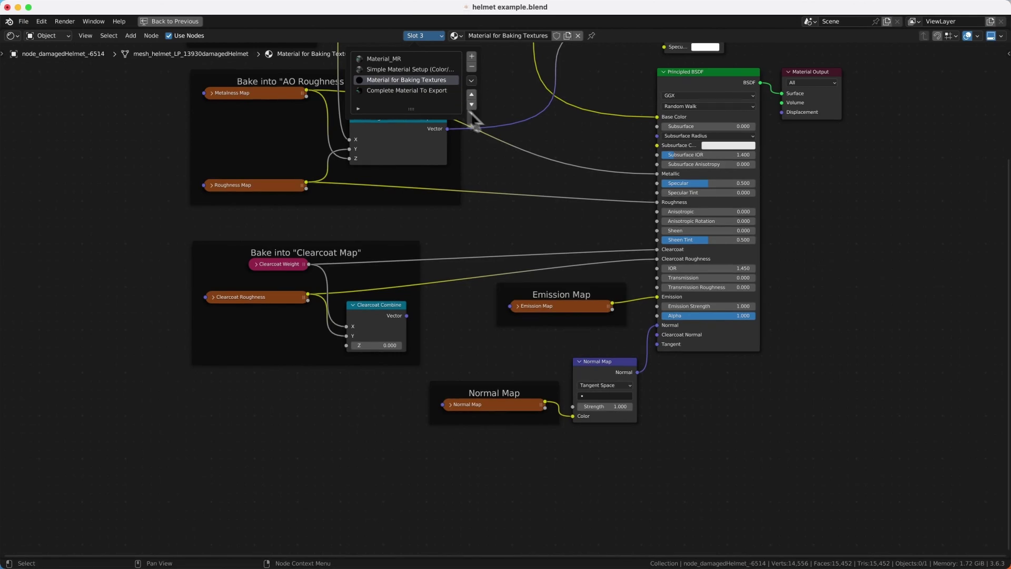
pyautogui.scroll(-2, 565, 157)
pyautogui.scroll(5, 564, 157)
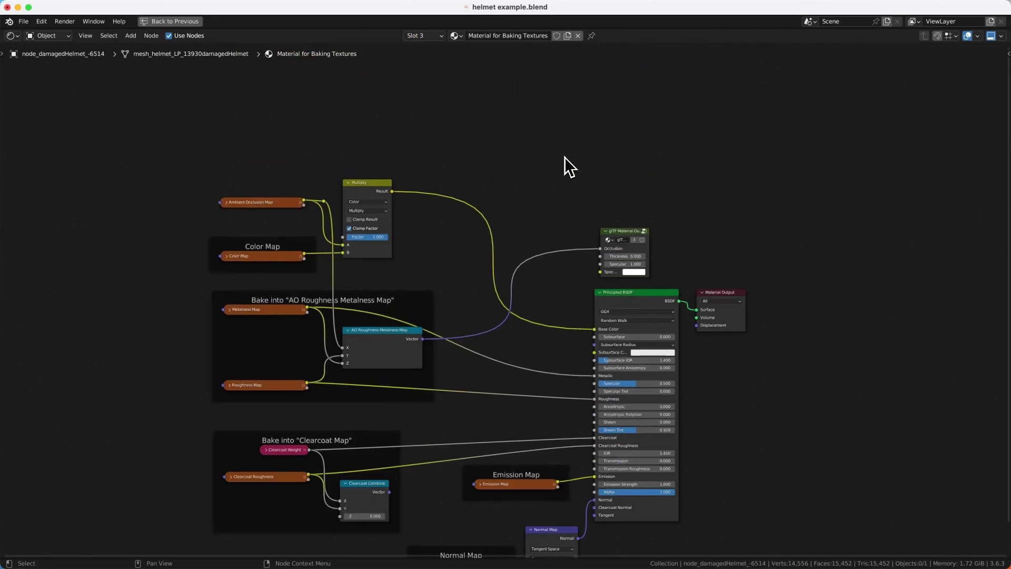
# - Examine the baking material's node tree, from the framed texture maps and Multiply node to the Principled BSDF and glTF Material Output
pyautogui.scroll(-2, 564, 157)
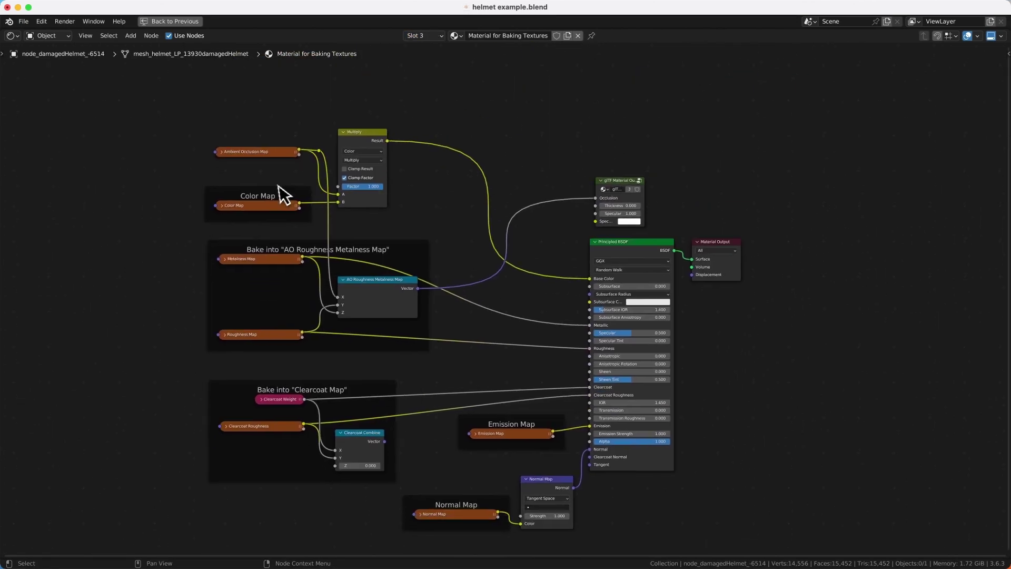
pyautogui.hscroll(2, 272, 187)
pyautogui.scroll(-1, 273, 187)
pyautogui.scroll(1, 273, 188)
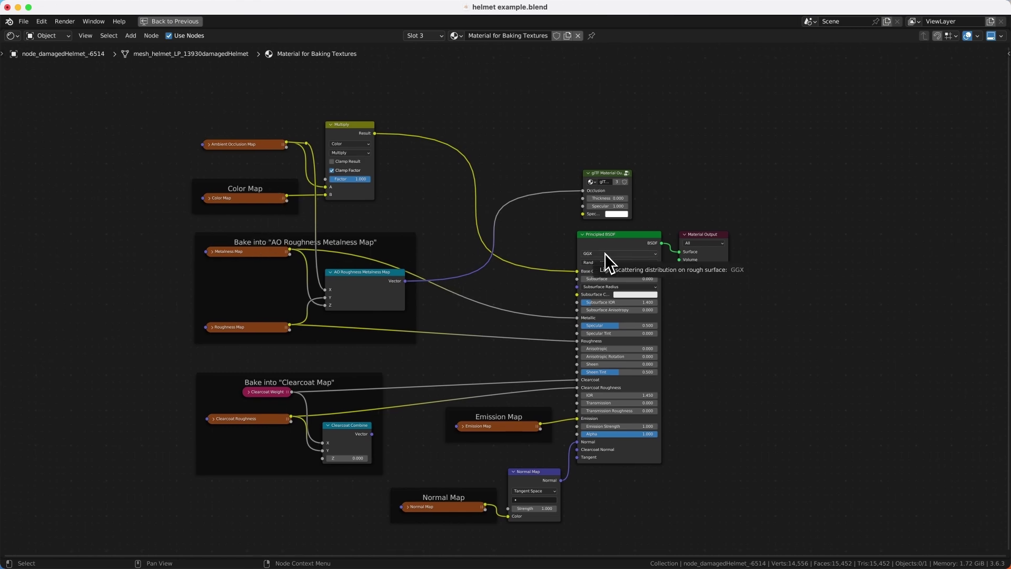
pyautogui.scroll(4, 302, 128)
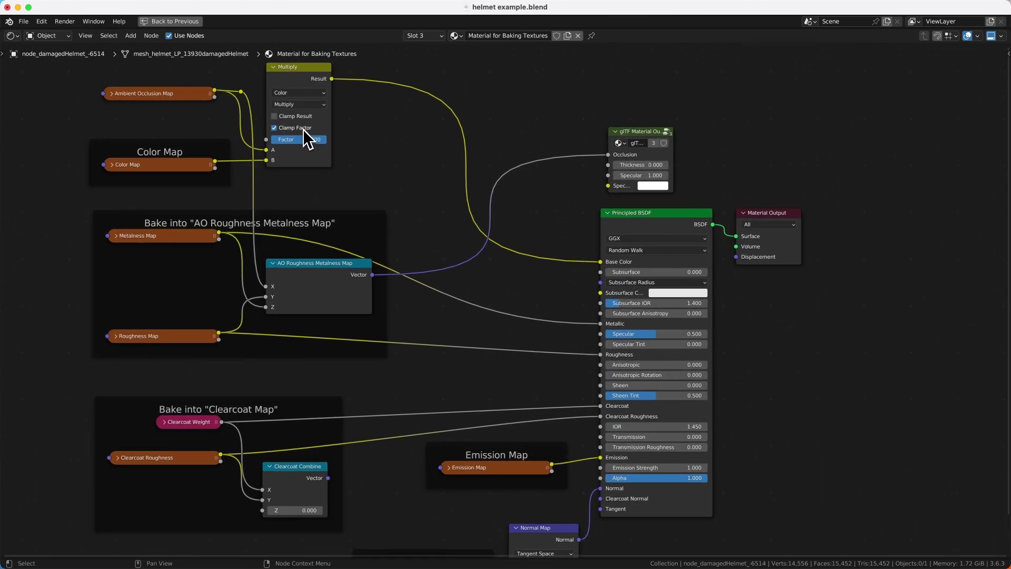
pyautogui.hscroll(-4, 302, 128)
pyautogui.scroll(3, 303, 128)
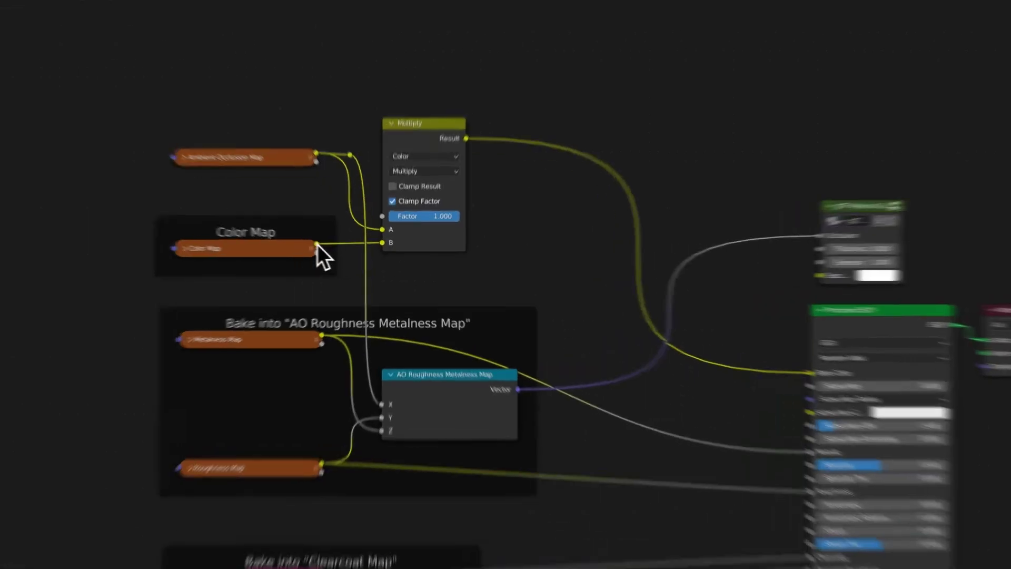
# - Try linking the Color Map directly to the Principled BSDF's Base Color, bypassing the Multiply node, and undo it
pyautogui.moveTo(336, 253); pyautogui.dragTo(694, 336)
pyautogui.moveTo(678, 302); pyautogui.dragTo(735, 331)
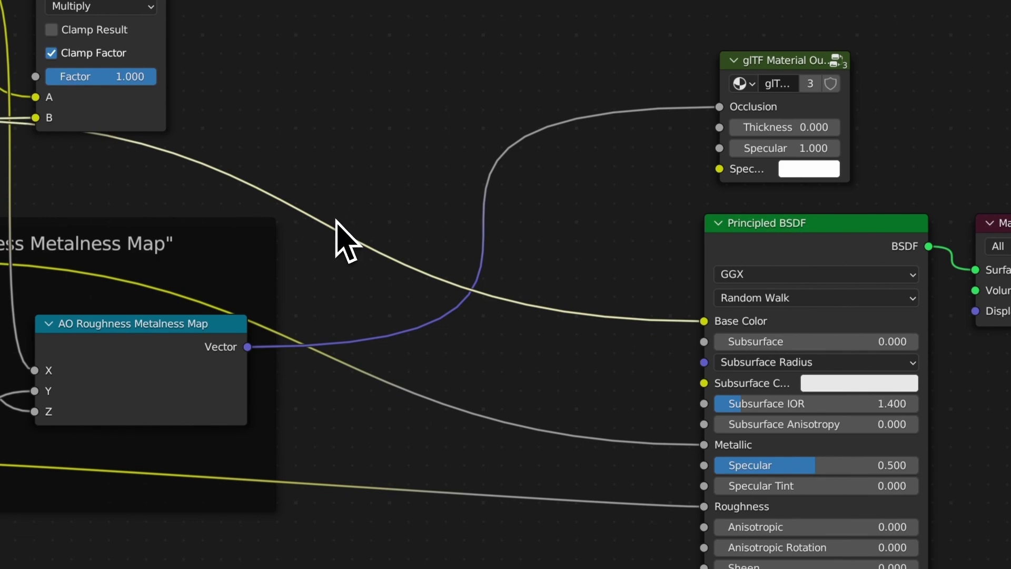
pyautogui.press('super+z')
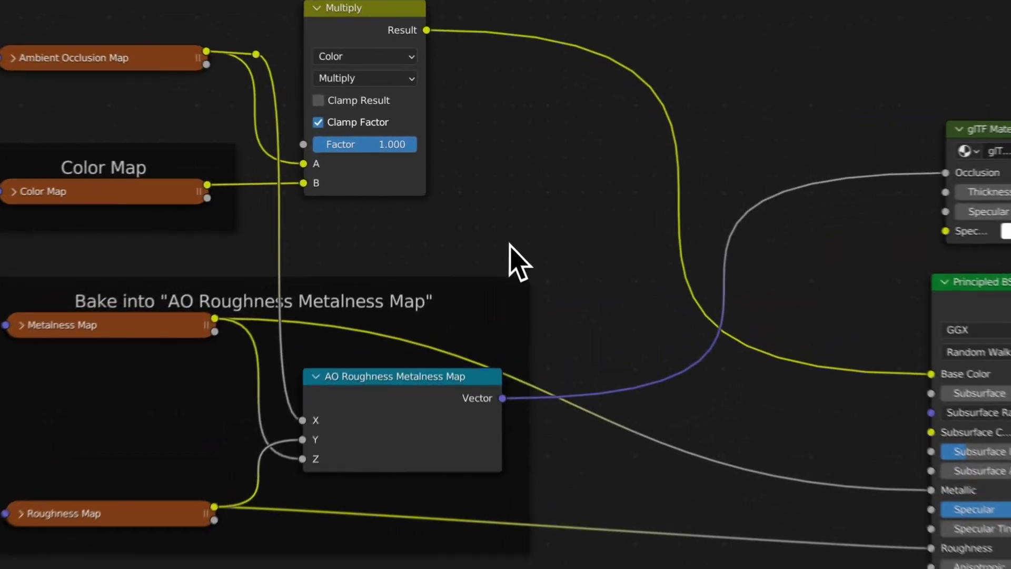
# - Add a Combine Color node and place it between the Multiply node and the Principled BSDF
pyautogui.hotkey('shift', 'a')
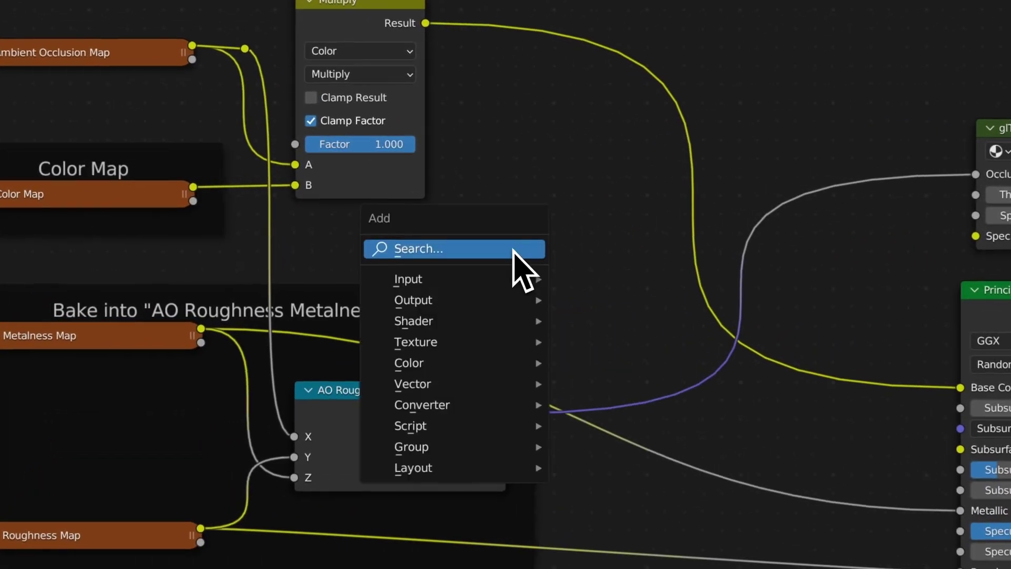
pyautogui.click(481, 199)
pyautogui.write('combin')
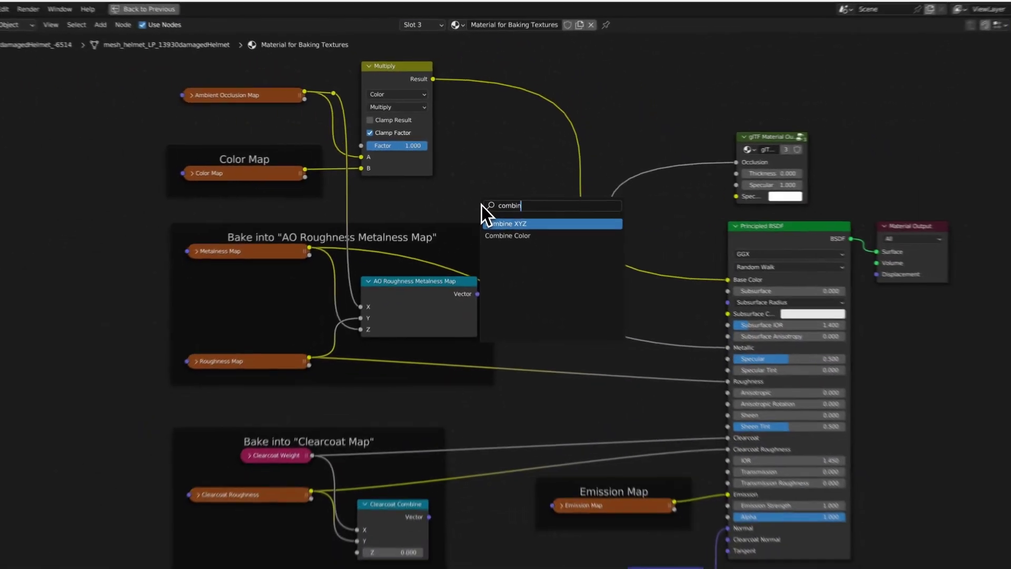
pyautogui.press('Down')
pyautogui.press('Return')
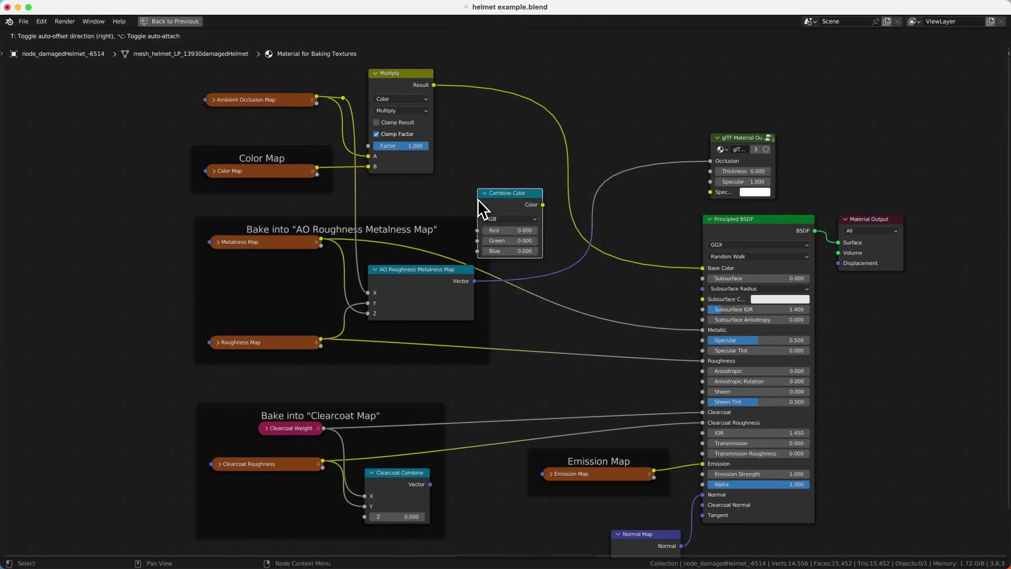
pyautogui.click(464, 138)
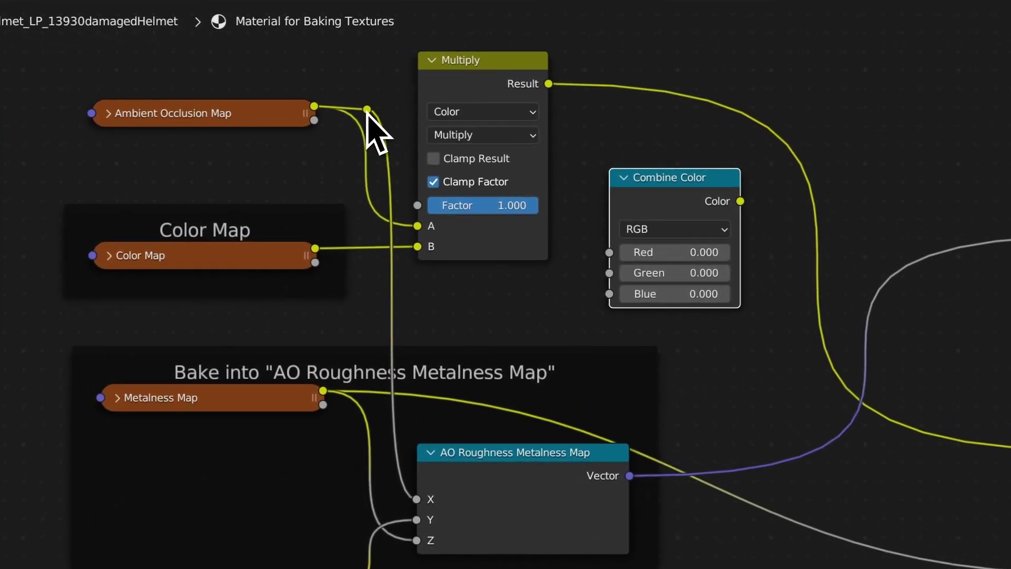
# - Link the Ambient Occlusion Map to the Combine Color node's Red, the Roughness Map to Green and the Metalness Map to Blue
pyautogui.moveTo(367, 110); pyautogui.dragTo(611, 256)
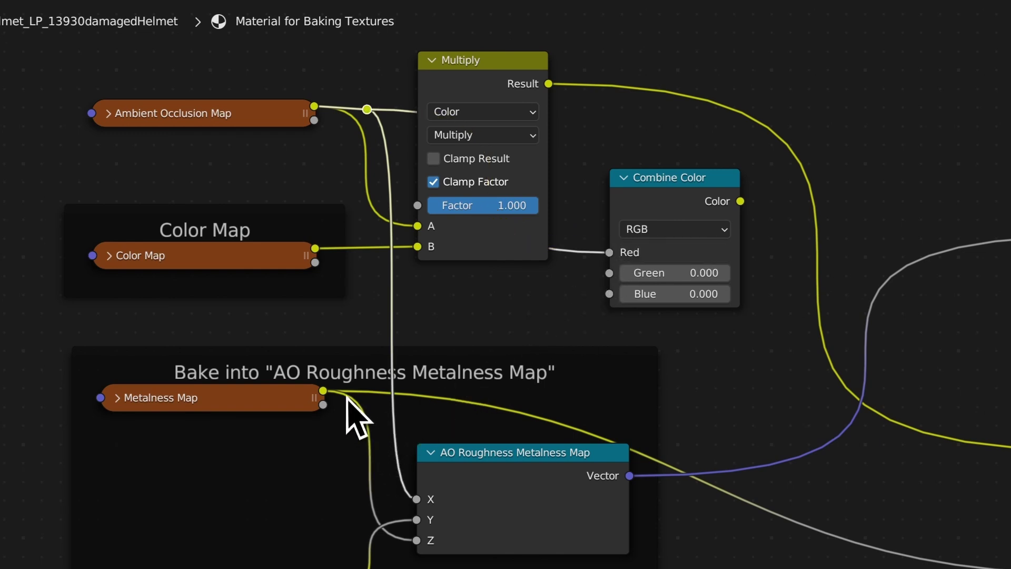
pyautogui.moveTo(325, 393); pyautogui.dragTo(325, 568)
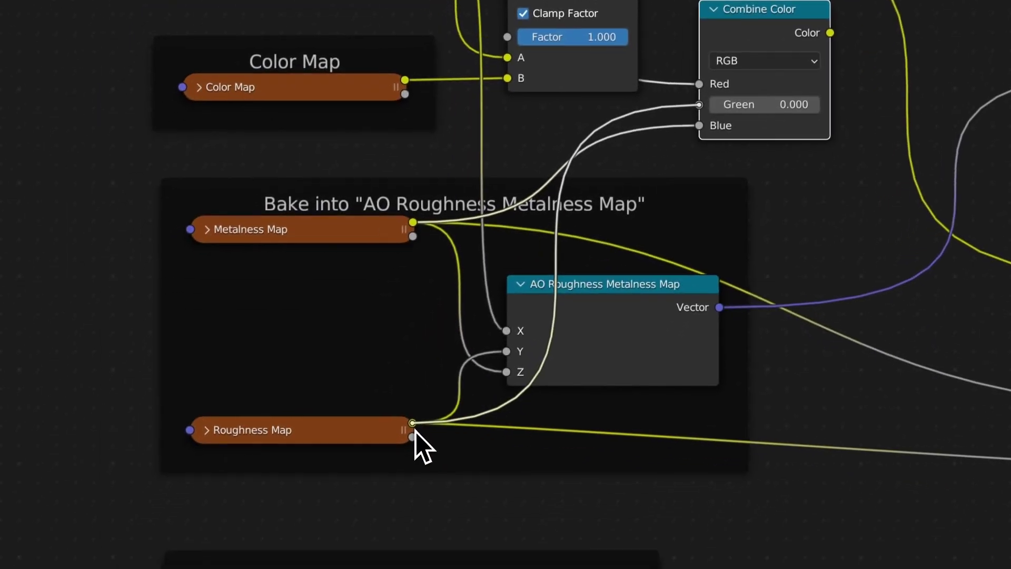
pyautogui.moveTo(414, 430); pyautogui.dragTo(413, 436)
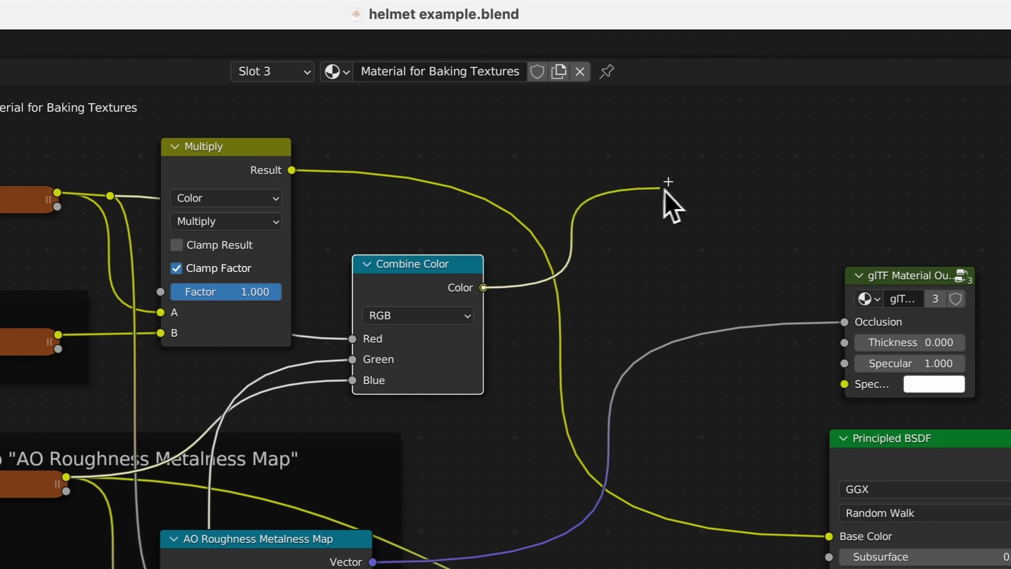
# - Pull a link from the Combine Color output, cancel it, and delete the Combine Color node
pyautogui.moveTo(654, 188); pyautogui.dragTo(657, 190)
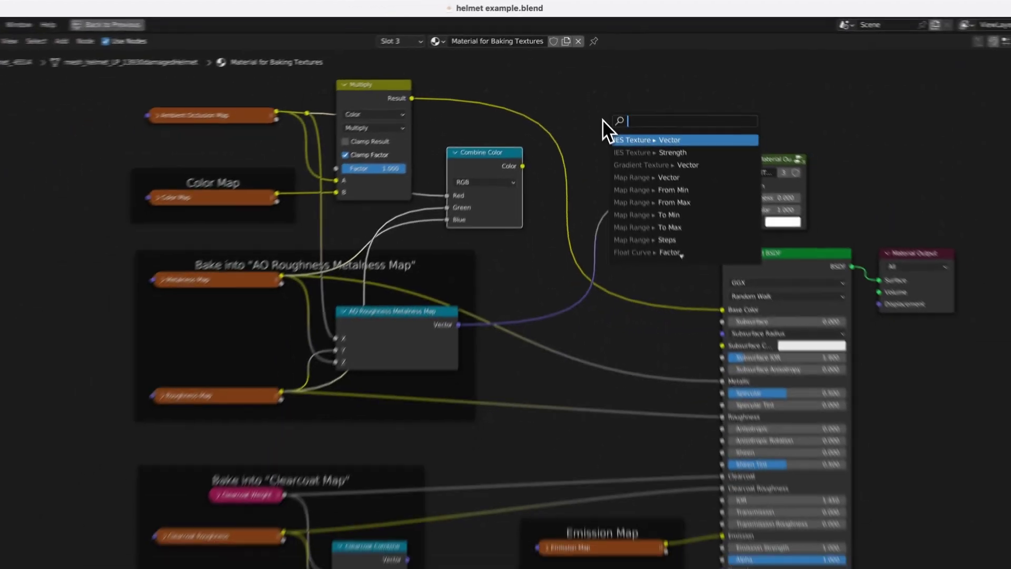
pyautogui.press('Escape')
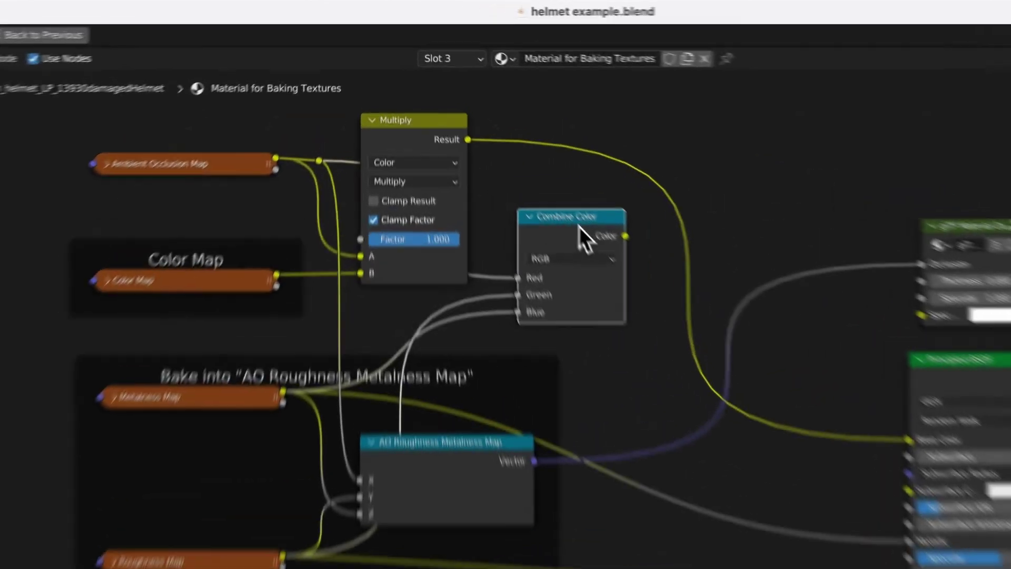
pyautogui.press('x')
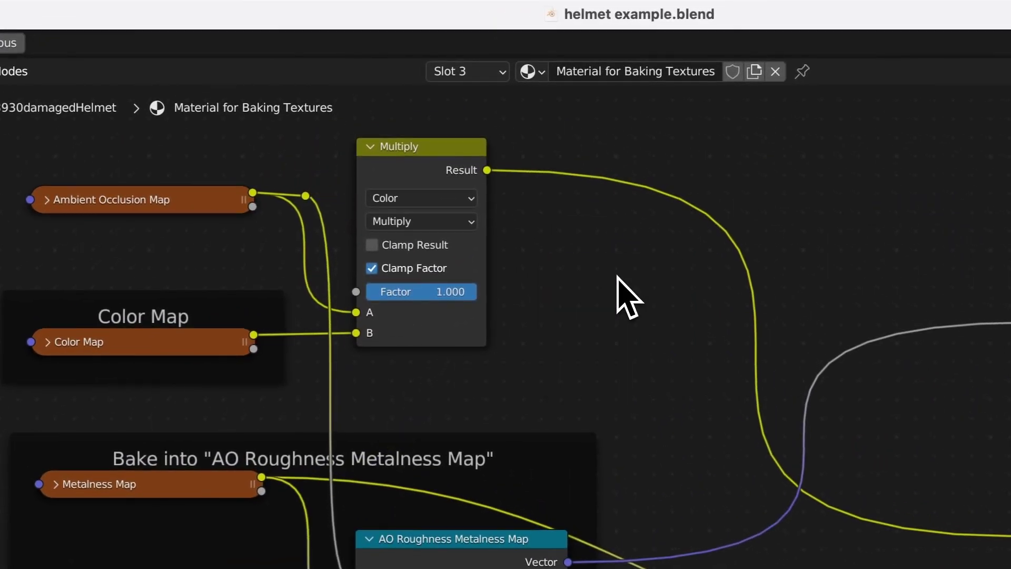
# - Switch to the Material_MR material and examine its METALLIC ROUGHNESS texture and the Separate Color node linked to it
pyautogui.click(472, 74)
pyautogui.click(446, 141)
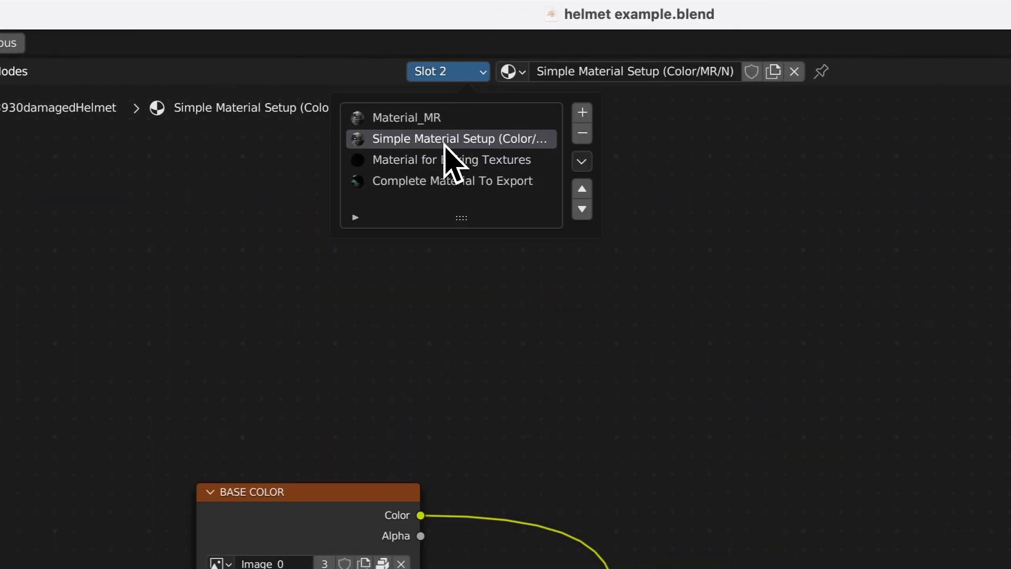
pyautogui.click(419, 124)
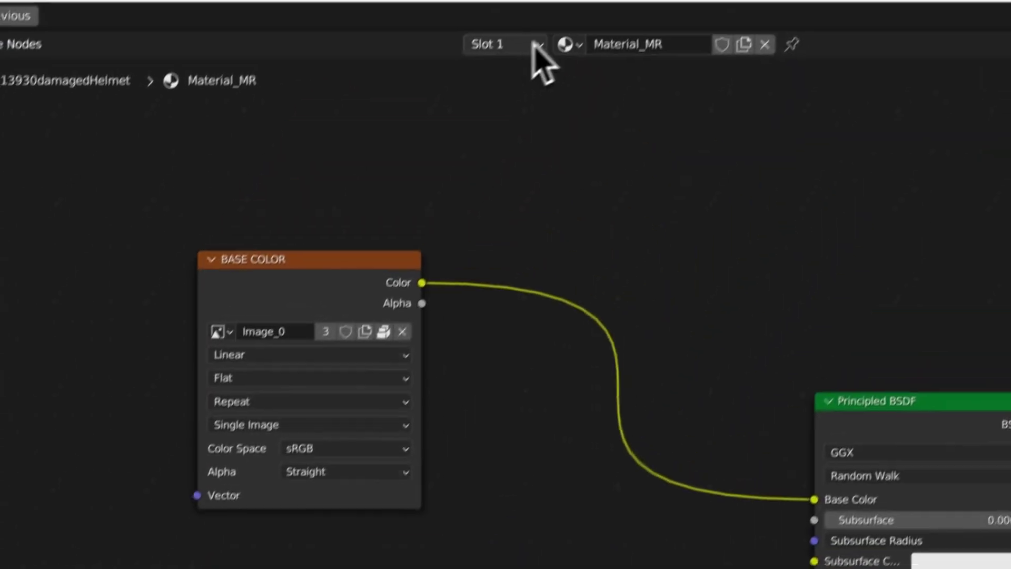
# - Return to the slot 3 material, Material for Baking Textures, and view the AO Roughness Metalness Map's link to the glTF Material Output
pyautogui.click(513, 71)
pyautogui.click(463, 161)
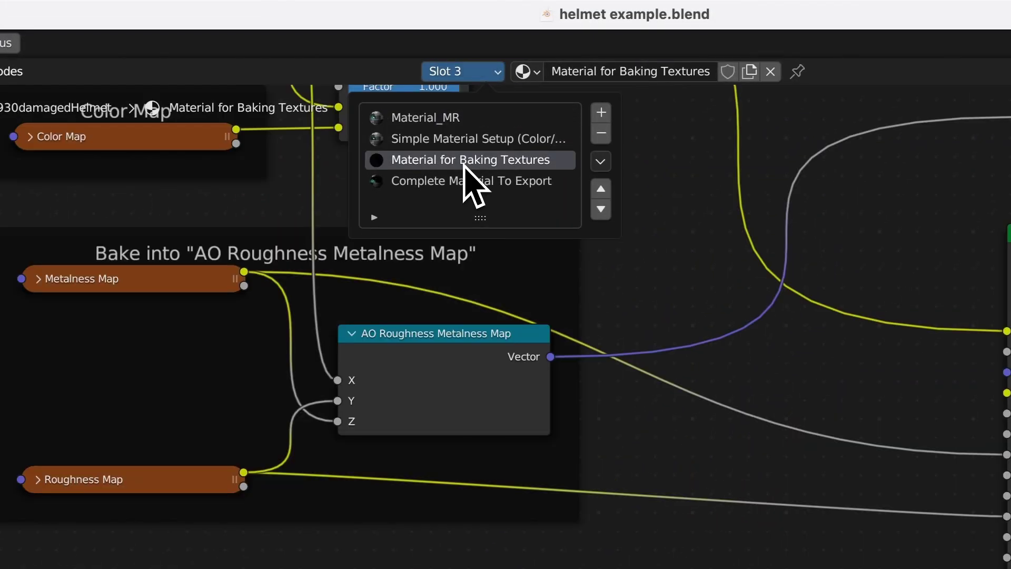
pyautogui.scroll(5, 652, 473)
pyautogui.hscroll(3, 649, 456)
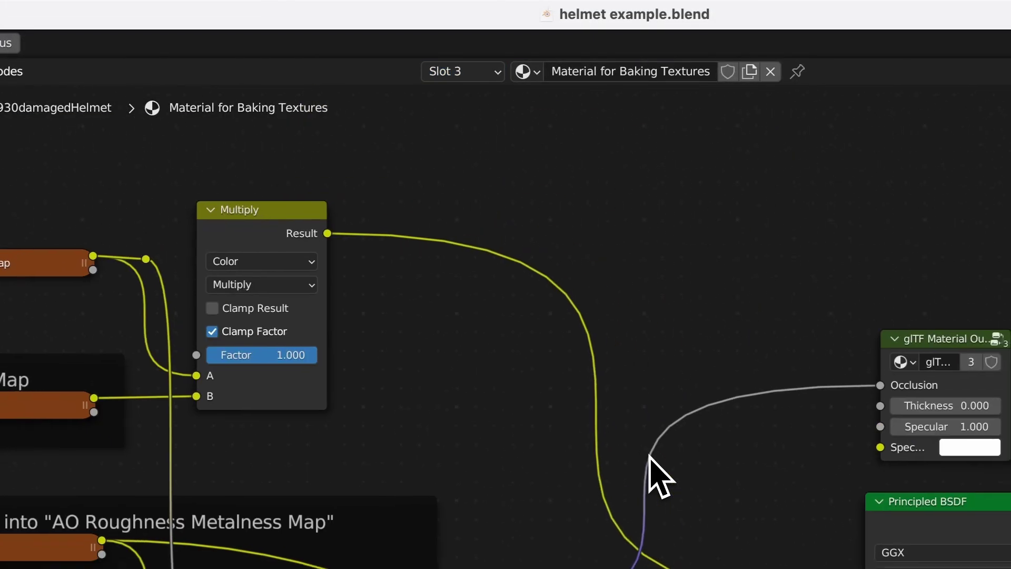
pyautogui.scroll(-3, 649, 457)
pyautogui.hscroll(2, 649, 456)
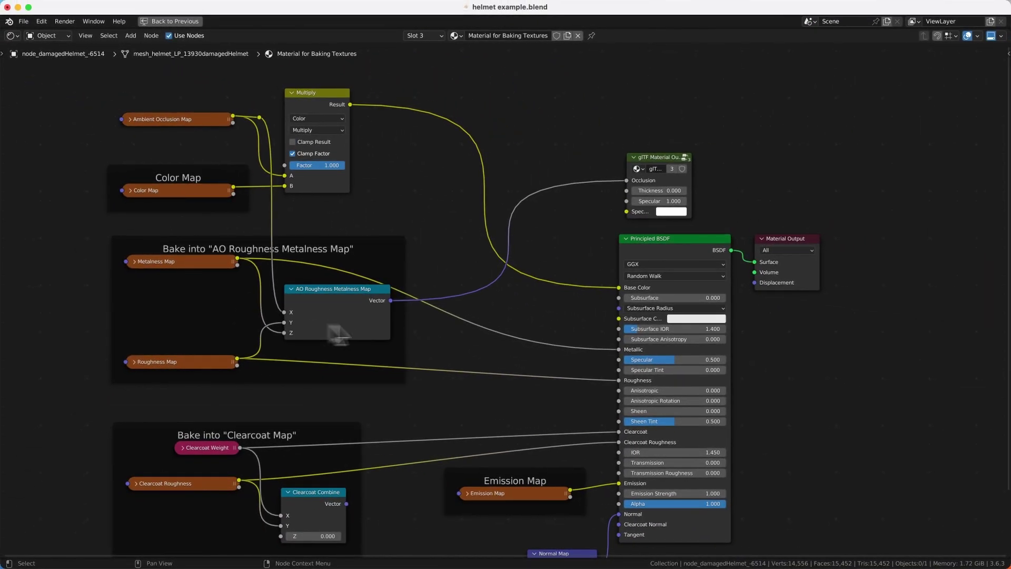
# - Widen the glTF Material Output node until its full title is readable, and deselect it
pyautogui.click(653, 157)
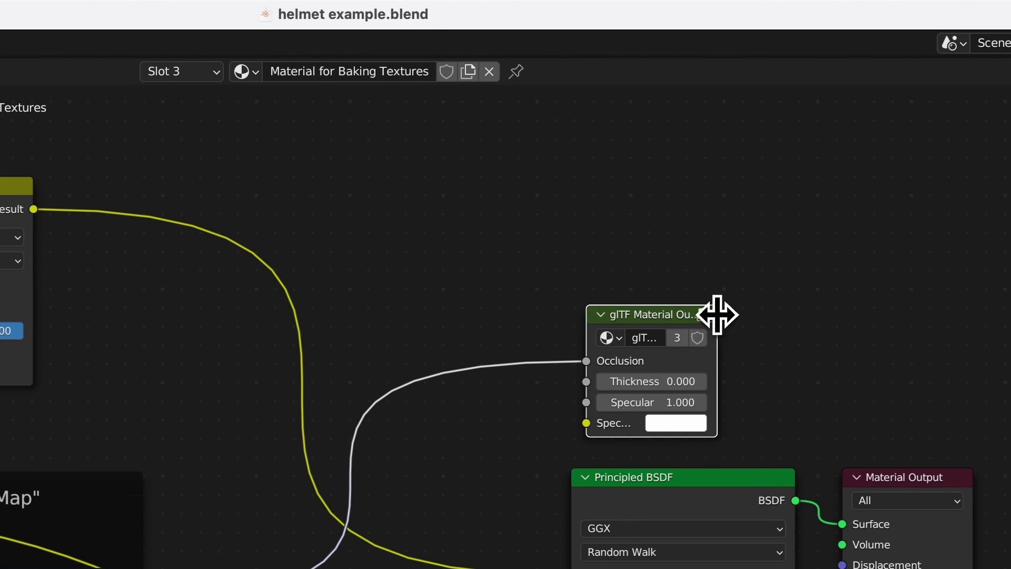
pyautogui.moveTo(715, 316); pyautogui.dragTo(751, 315)
pyautogui.click(613, 267)
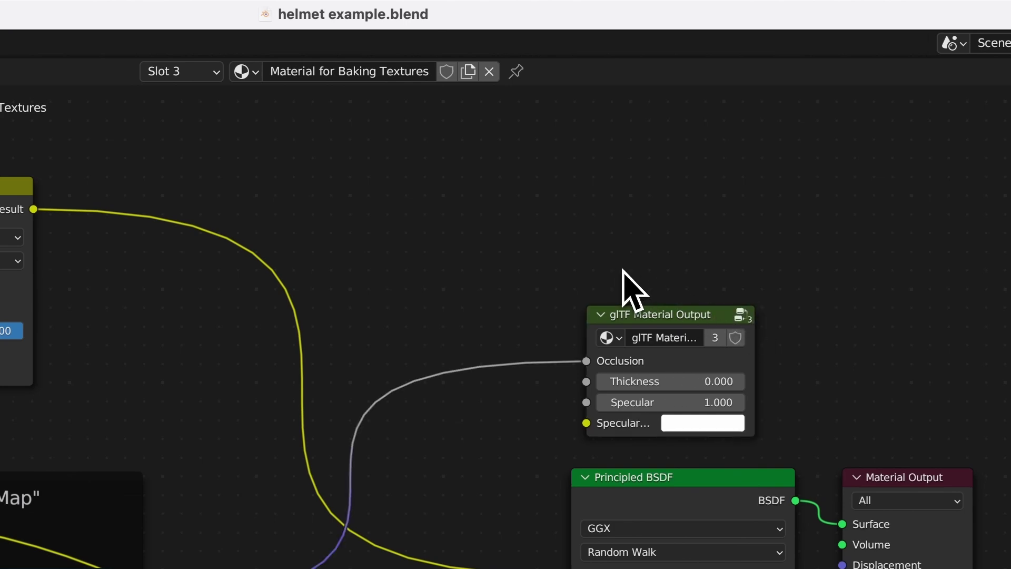
# - Search the add-on preferences for gltf, check the glTF 2.0 format add-on's Shader Editor Add-ons option, and close the preferences
pyautogui.press('super+comma')
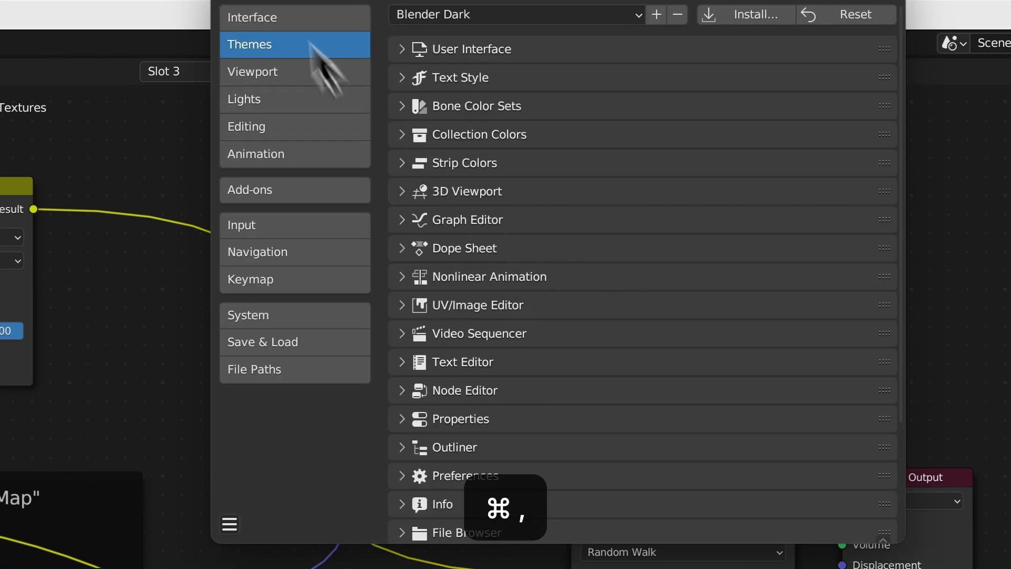
pyautogui.moveTo(367, 2); pyautogui.dragTo(309, 120)
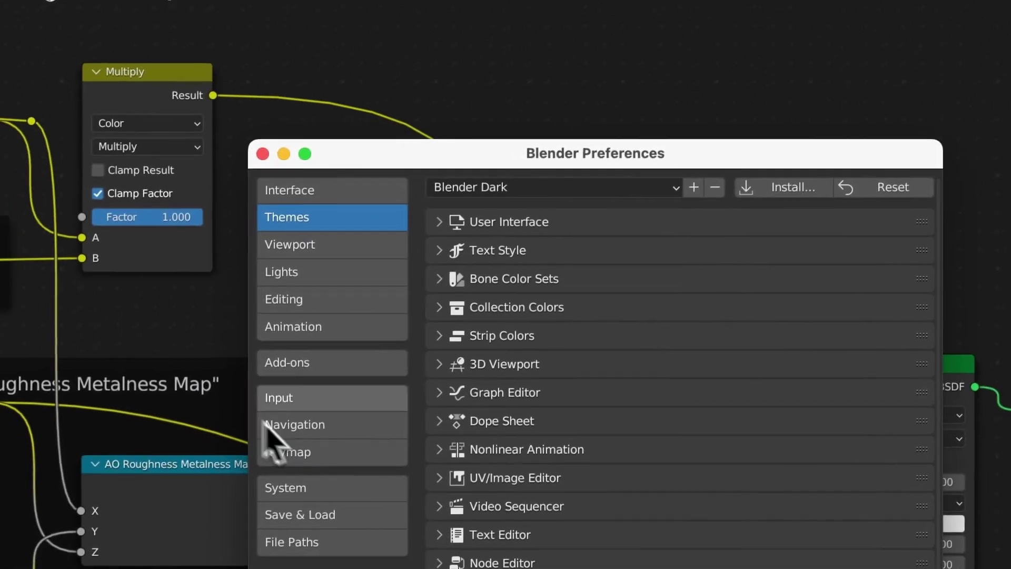
pyautogui.click(135, 433)
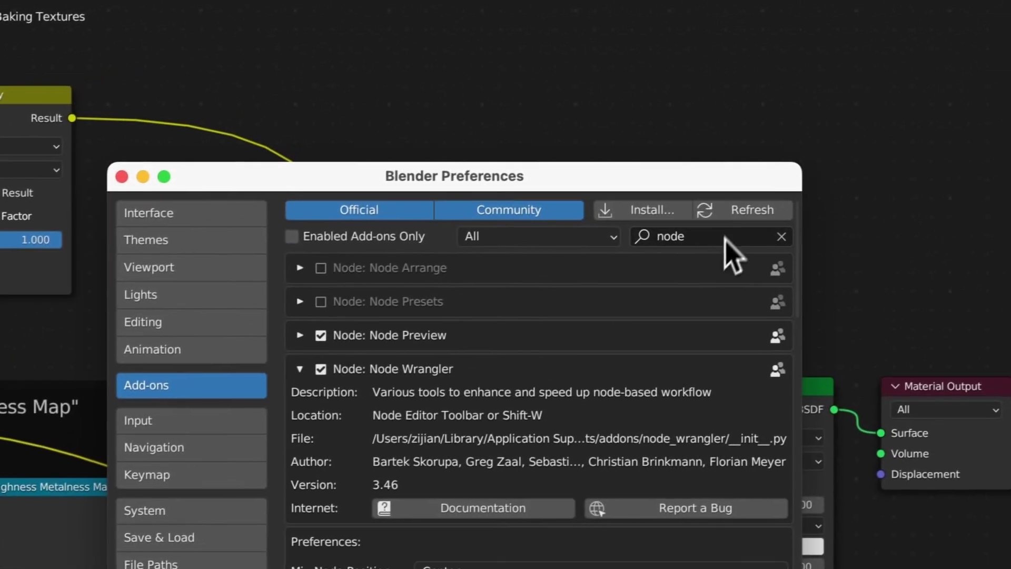
pyautogui.click(862, 212)
pyautogui.write('gltf')
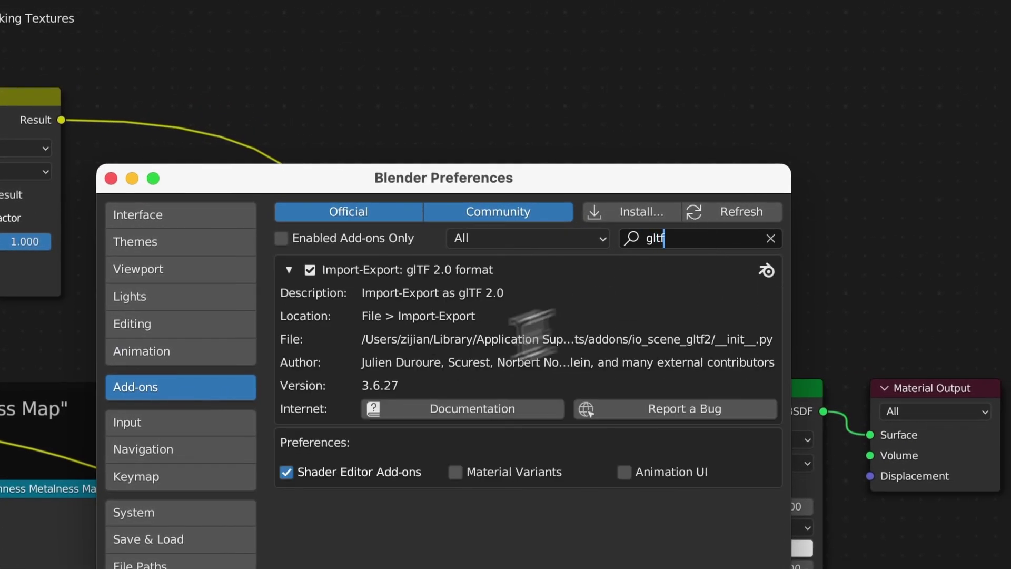
pyautogui.click(387, 345)
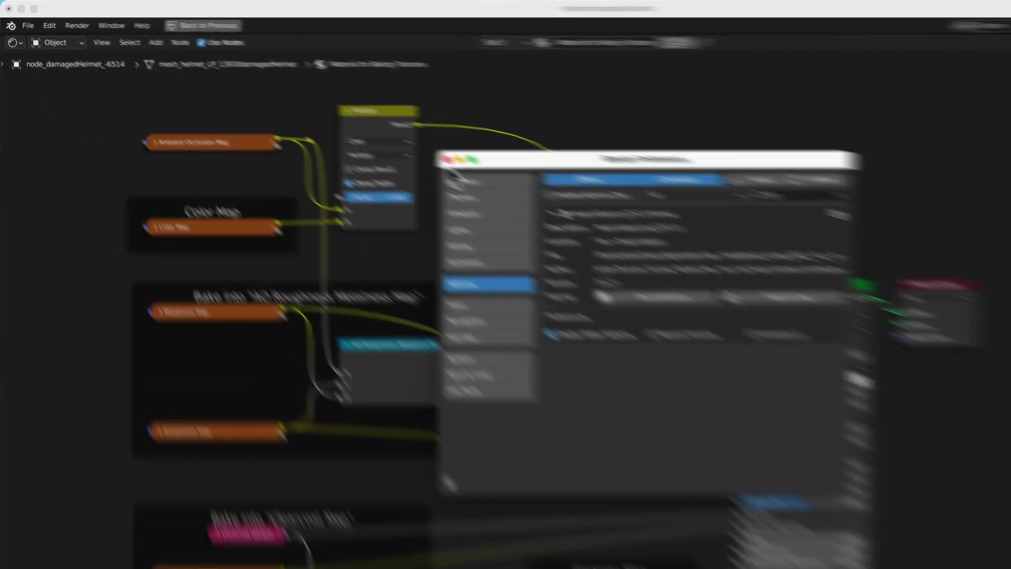
pyautogui.click(375, 134)
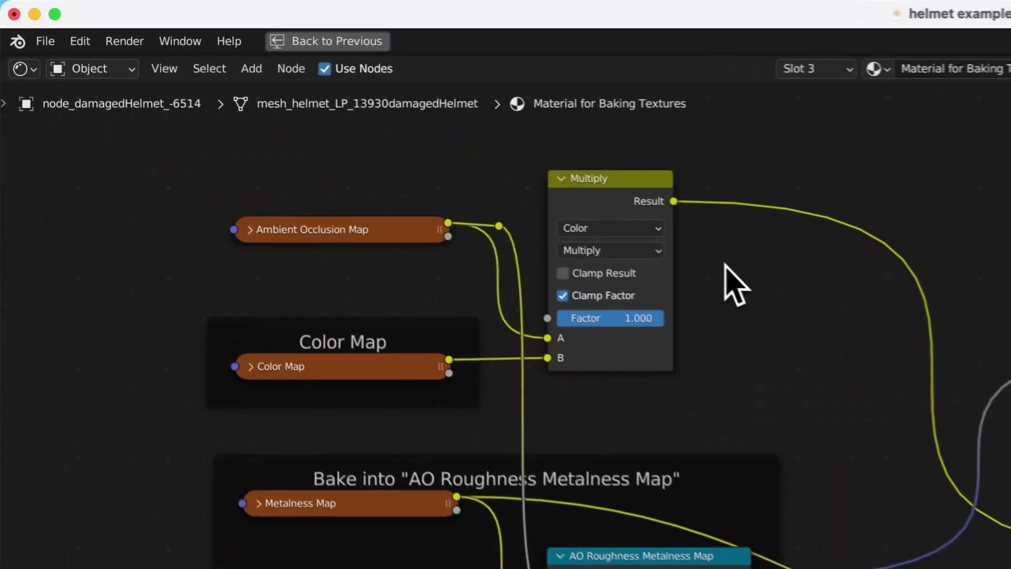
# - Add a second glTF Material Output node and place it near the existing one, above the Principled BSDF
pyautogui.click(261, 73)
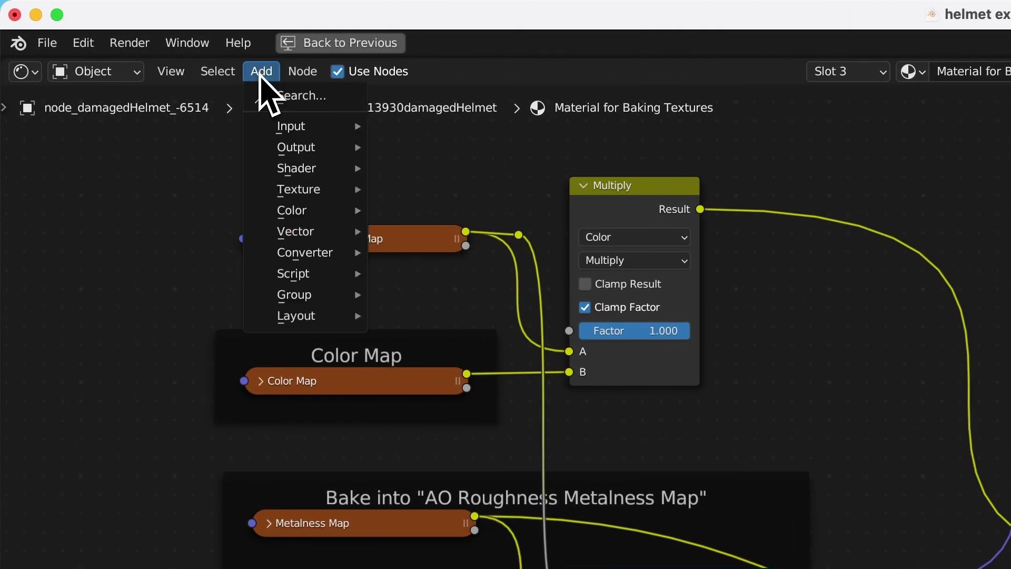
pyautogui.moveTo(303, 75)
pyautogui.moveTo(264, 75)
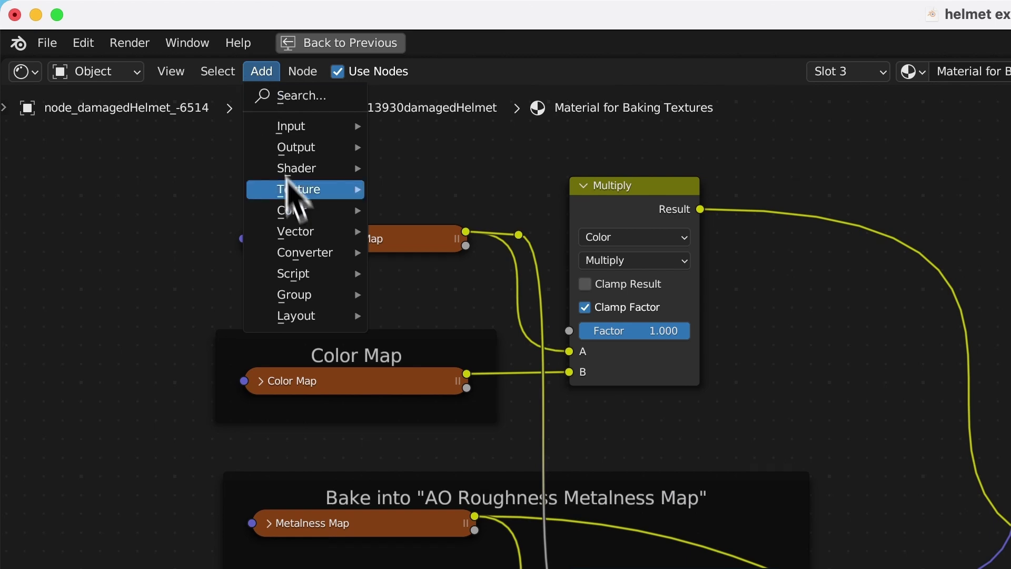
pyautogui.moveTo(326, 149)
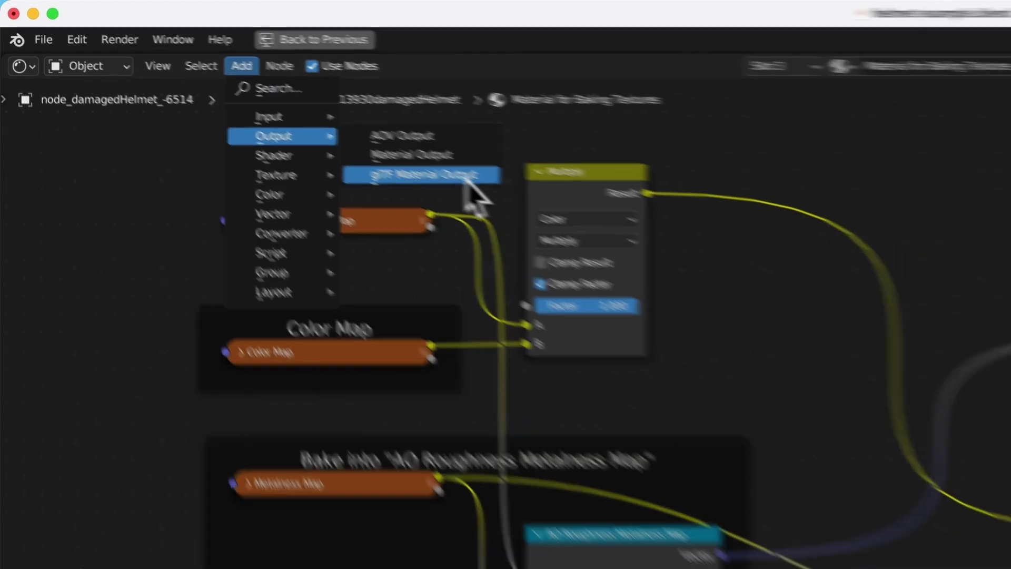
pyautogui.click(503, 192)
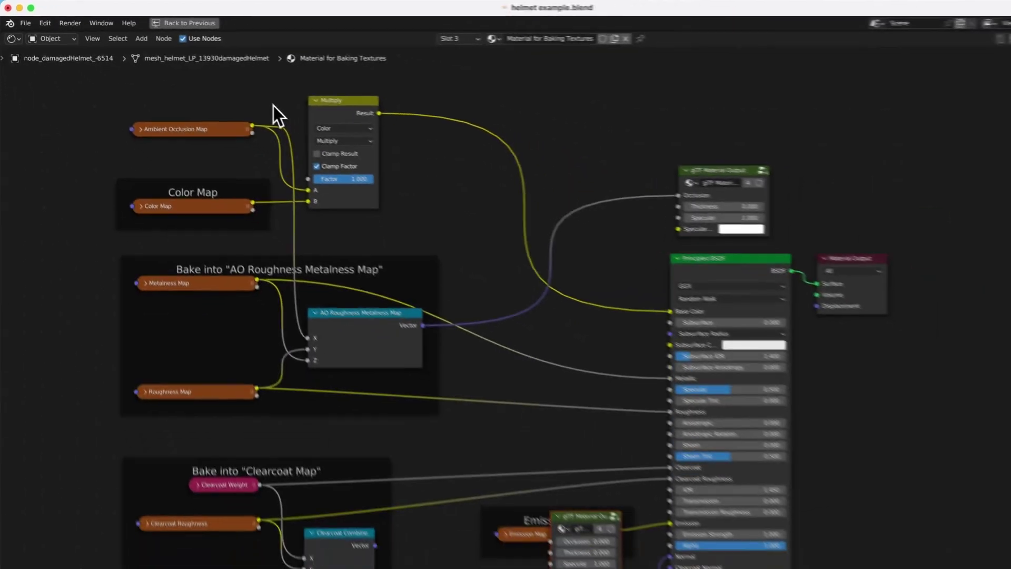
pyautogui.moveTo(539, 481); pyautogui.dragTo(546, 97)
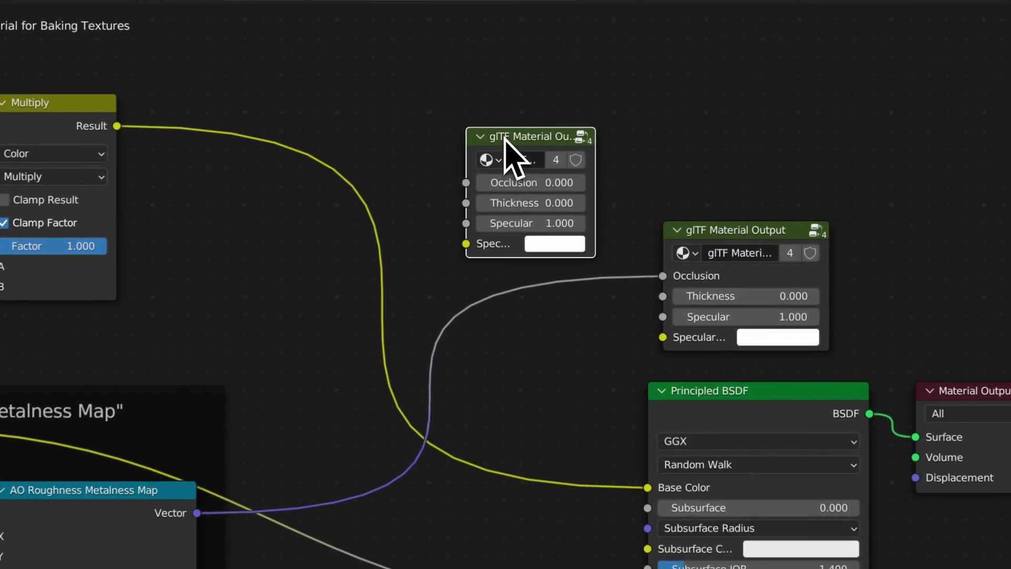
# - Delete the extra, unlinked glTF Material Output node
pyautogui.press('x')
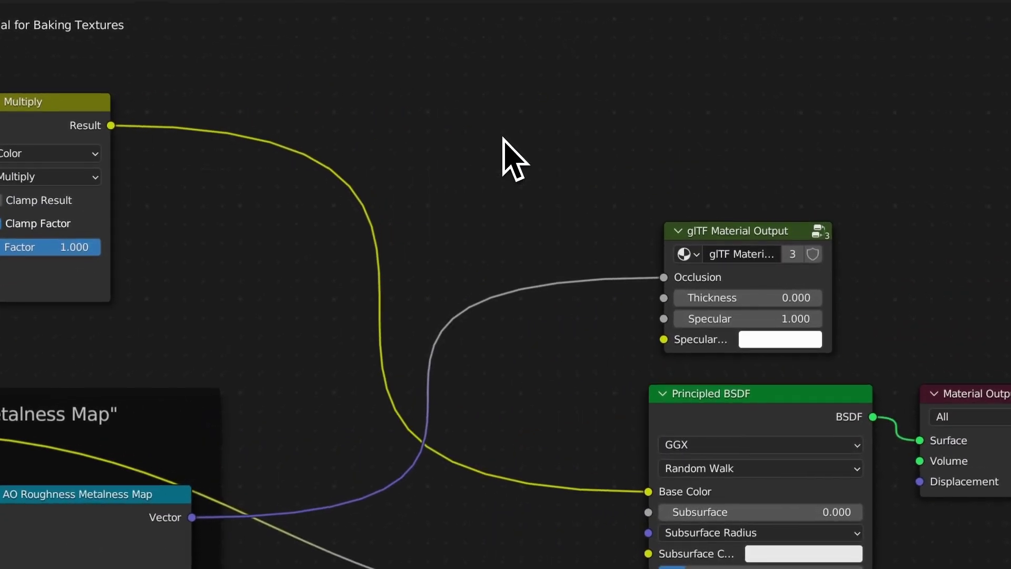
pyautogui.scroll(-4, 503, 138)
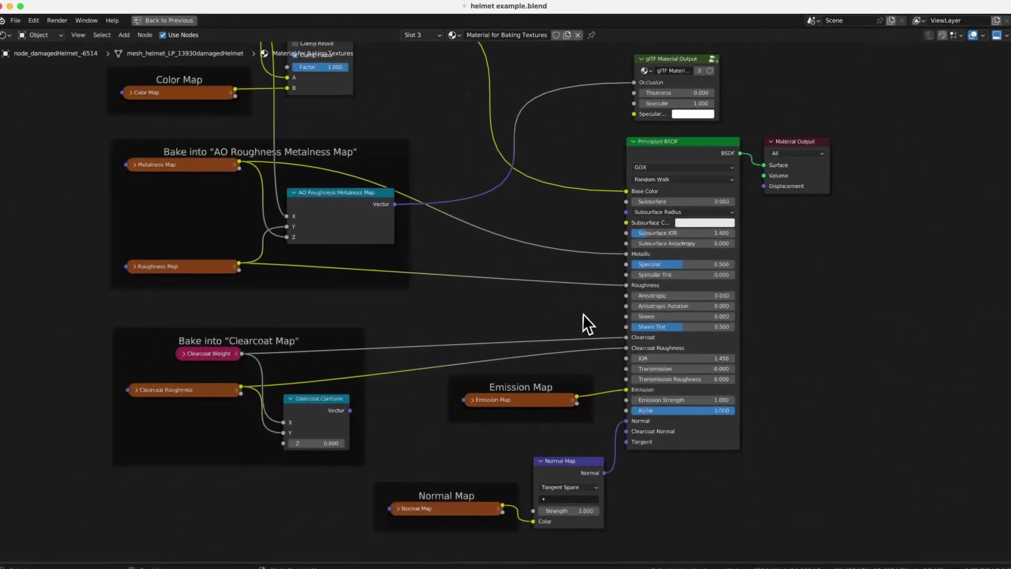
# - Add a Combine Color node and insert it on the link between Clearcoat Weight and the Principled BSDF's Clearcoat input
pyautogui.keyDown('shift'); pyautogui.scroll(-2, 582, 319); pyautogui.keyUp('shift')
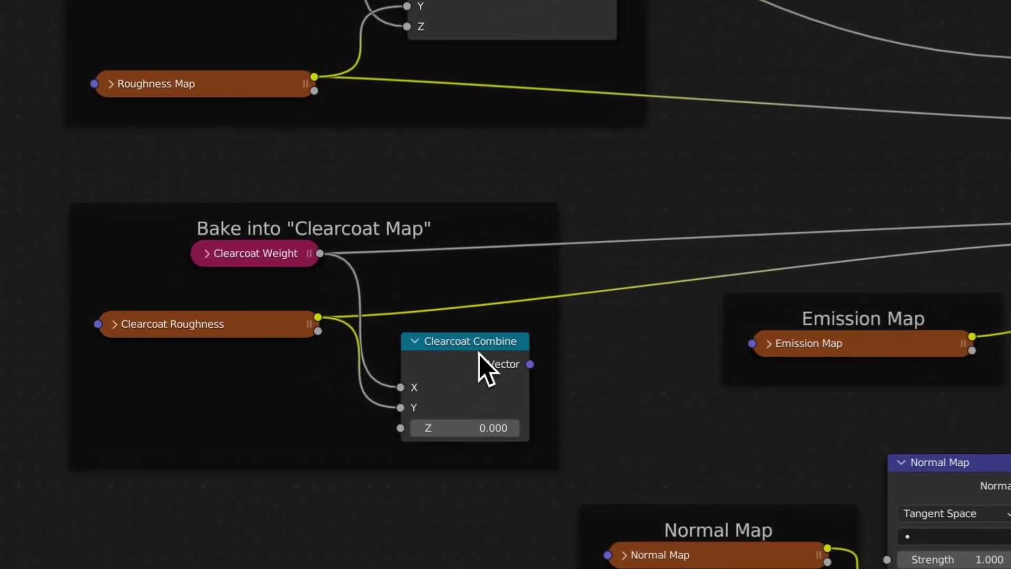
pyautogui.moveTo(284, 350)
pyautogui.mouseDown()
pyautogui.moveTo(276, 347)
pyautogui.moveTo(294, 353)
pyautogui.mouseUp()
pyautogui.moveTo(498, 358); pyautogui.dragTo(481, 354)
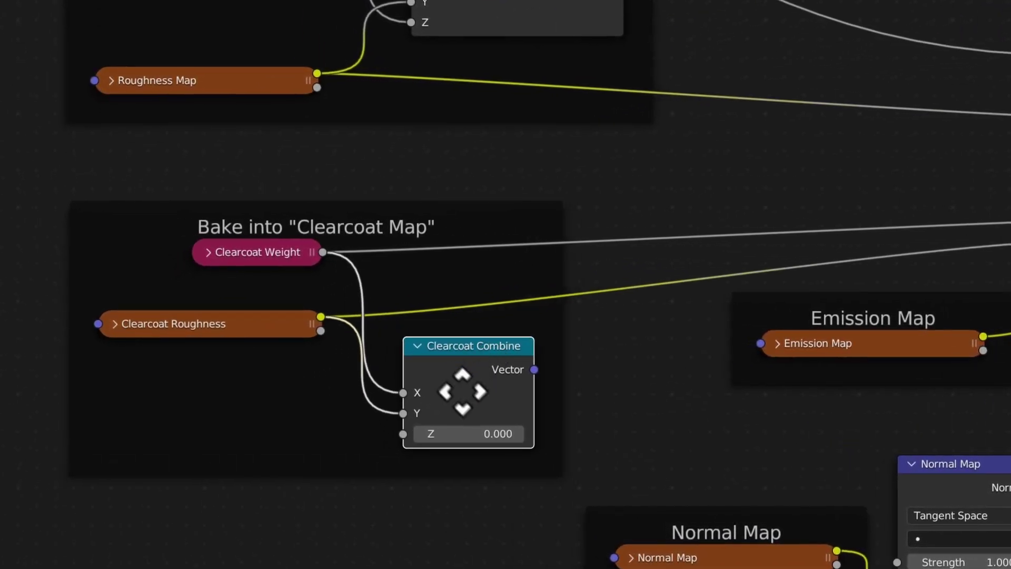
pyautogui.hotkey('shift', 'a')
pyautogui.click(479, 397)
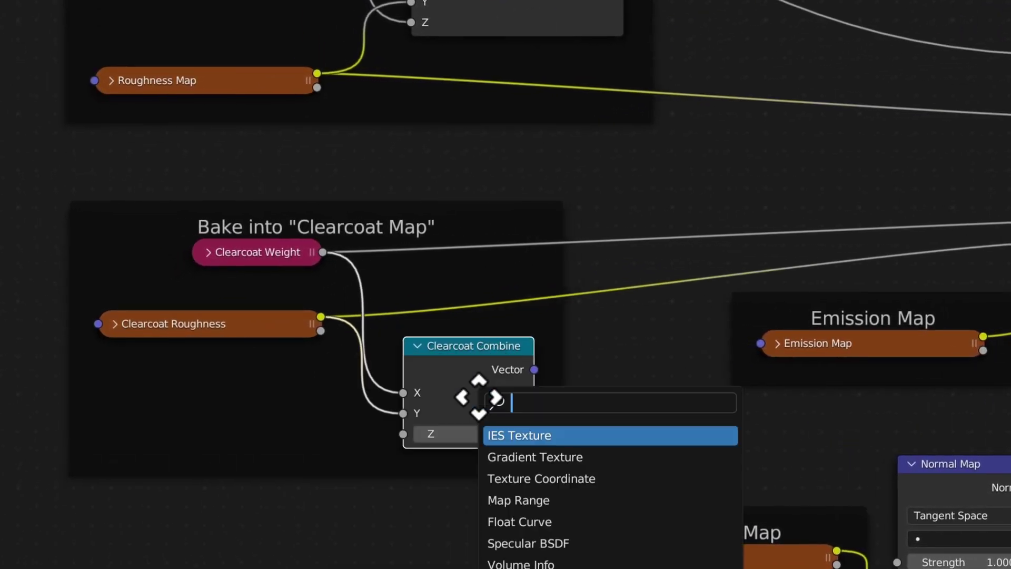
pyautogui.write('combi')
pyautogui.press('Down')
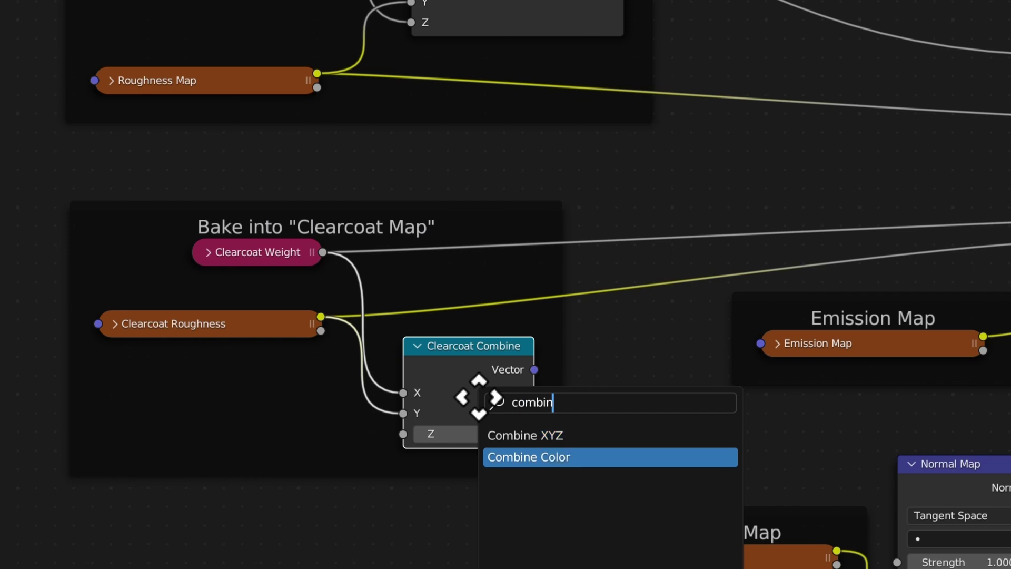
pyautogui.press('Return')
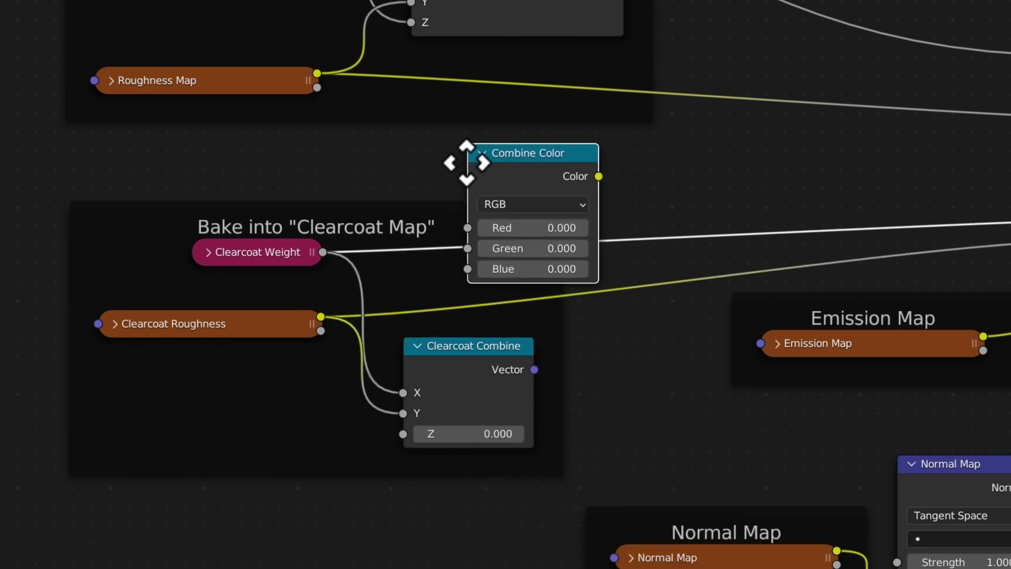
pyautogui.click(473, 163)
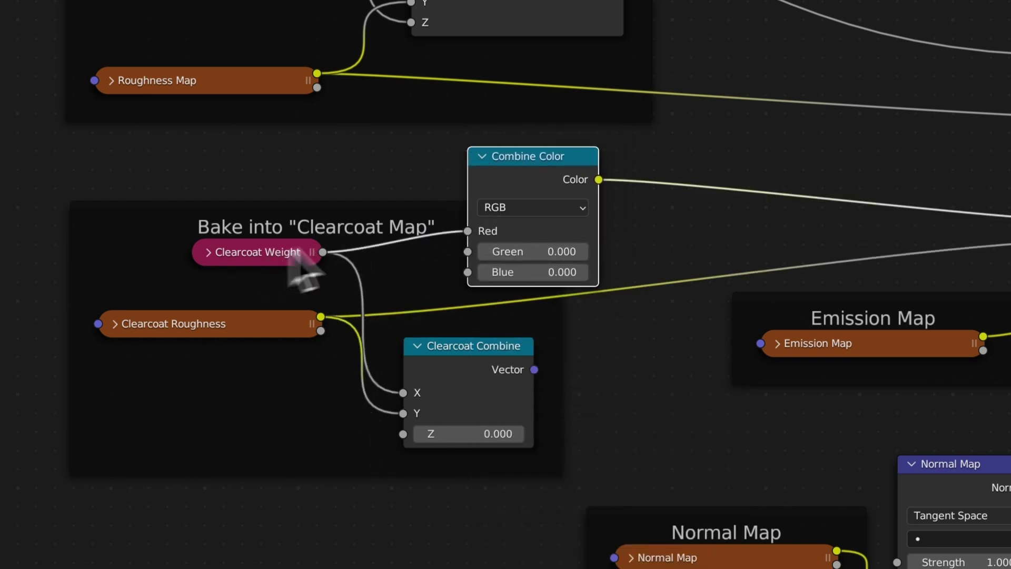
# - Link Clearcoat Roughness to the Combine Color node's Green input and cut the link from its Color output to the Clearcoat input
pyautogui.moveTo(321, 316); pyautogui.dragTo(464, 256)
pyautogui.moveTo(535, 154)
pyautogui.mouseDown()
pyautogui.moveTo(582, 135)
pyautogui.moveTo(571, 152)
pyautogui.moveTo(542, 152)
pyautogui.mouseUp()
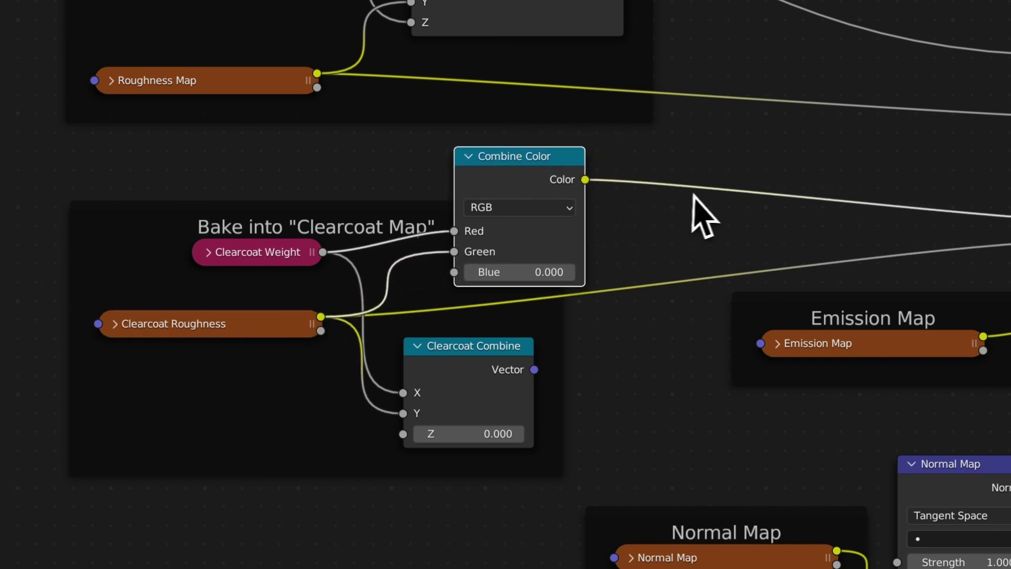
pyautogui.keyDown('ctrl'); pyautogui.moveTo(685, 182); pyautogui.dragTo(686, 217, button='right'); pyautogui.keyUp('ctrl')
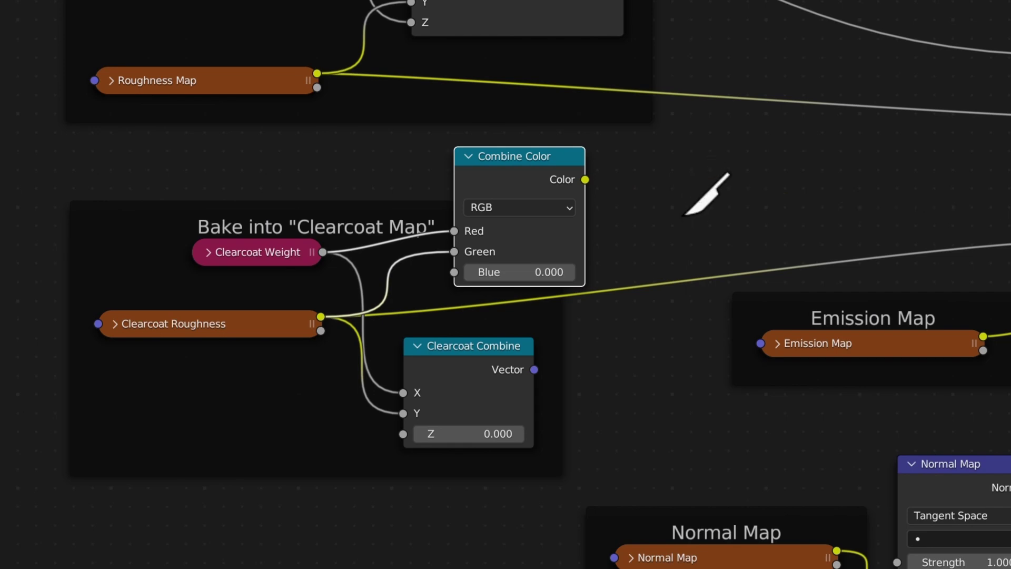
pyautogui.moveTo(586, 179); pyautogui.dragTo(703, 179)
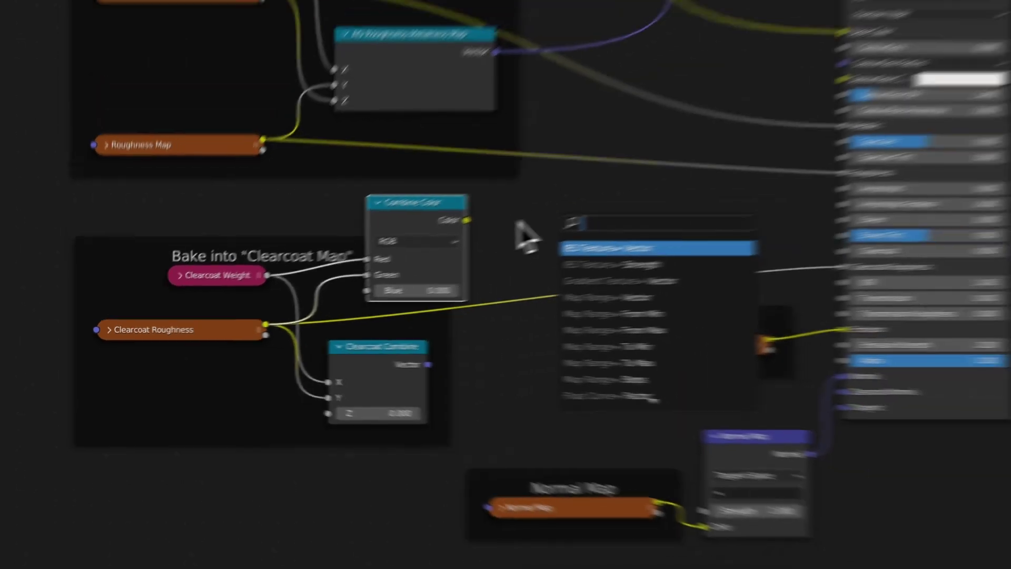
pyautogui.press('Escape')
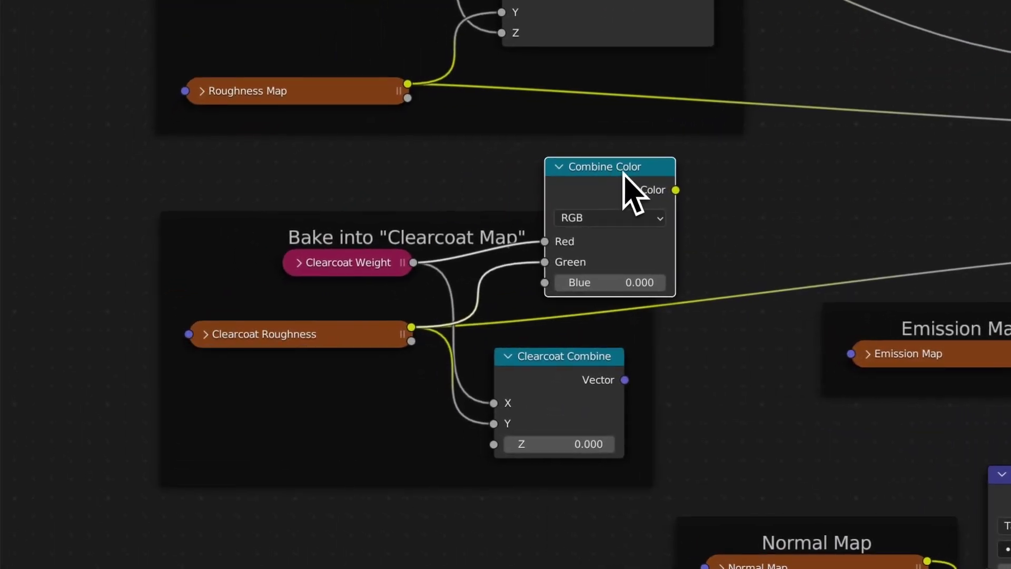
# - Replace the Clearcoat Combine node with the Combine Color node and join it in a frame with Clearcoat Weight and Clearcoat Roughness
pyautogui.moveTo(624, 175); pyautogui.dragTo(555, 356)
pyautogui.click(575, 379)
pyautogui.press('x')
pyautogui.click(613, 173)
pyautogui.keyDown('shift'); pyautogui.click(361, 334); pyautogui.keyUp('shift')
pyautogui.keyDown('shift'); pyautogui.click(386, 266); pyautogui.keyUp('shift')
pyautogui.press('super+j')
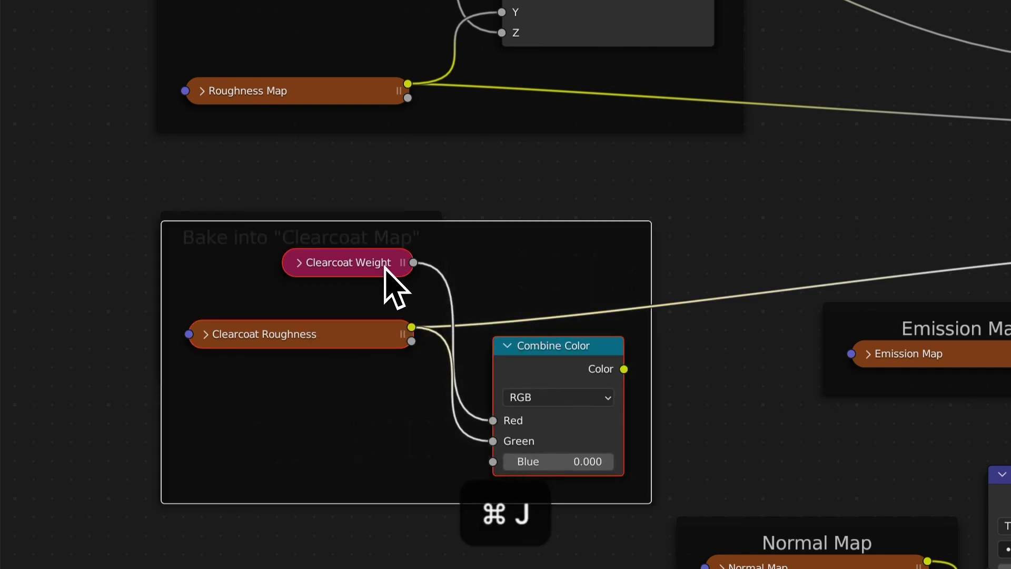
pyautogui.moveTo(438, 251); pyautogui.dragTo(397, 296)
# - Review the Emission Map and Normal Map nodes, and switch to the material that splits its baked textures with Separate Color nodes
pyautogui.moveTo(445, 264); pyautogui.dragTo(548, 203)
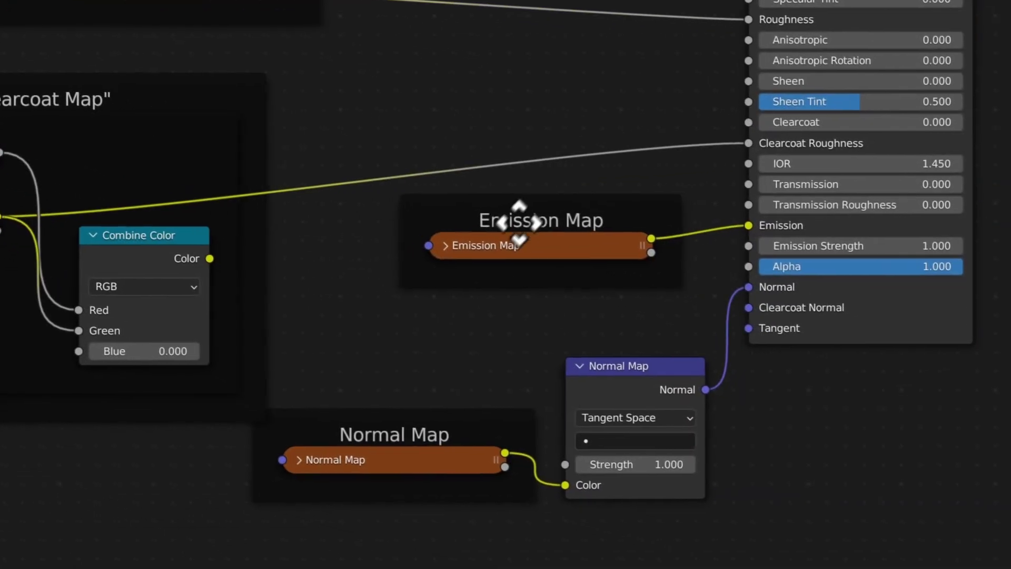
pyautogui.moveTo(975, 315)
pyautogui.mouseDown()
pyautogui.moveTo(914, 318)
pyautogui.moveTo(978, 307)
pyautogui.mouseUp()
pyautogui.moveTo(549, 197); pyautogui.dragTo(532, 198)
pyautogui.click(467, 240)
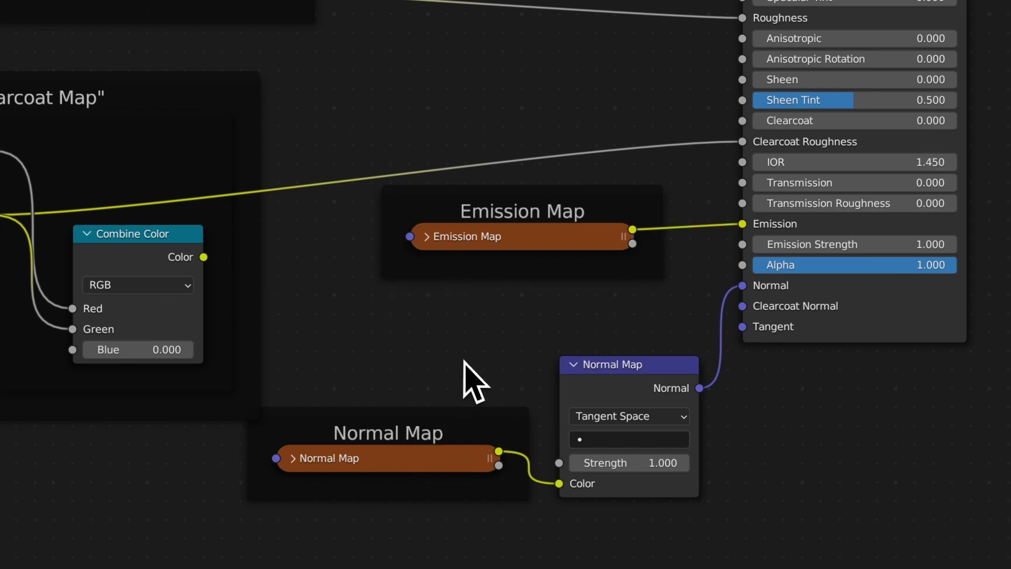
pyautogui.moveTo(654, 141); pyautogui.dragTo(350, 393, button='middle')
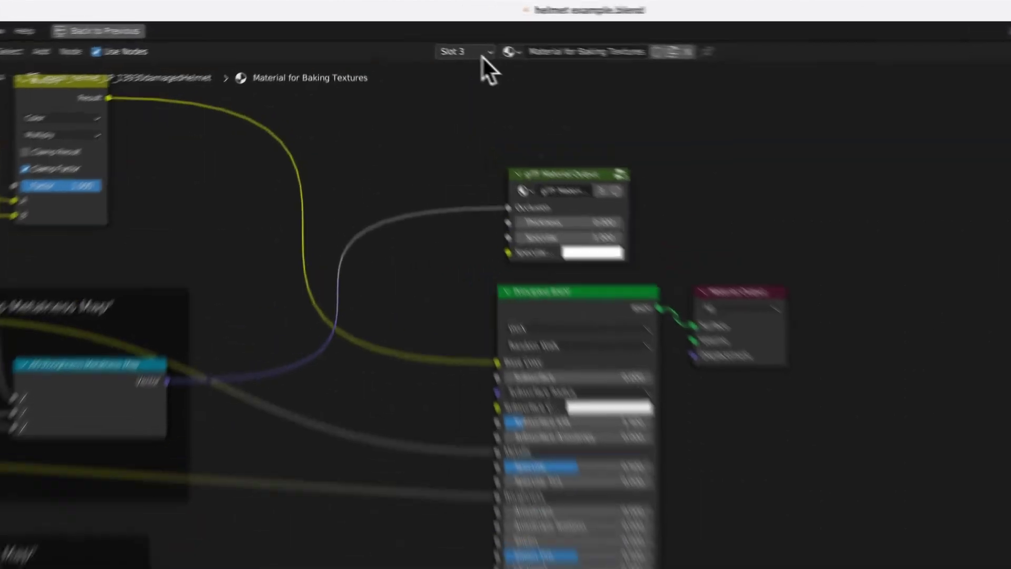
pyautogui.click(454, 35)
pyautogui.click(411, 93)
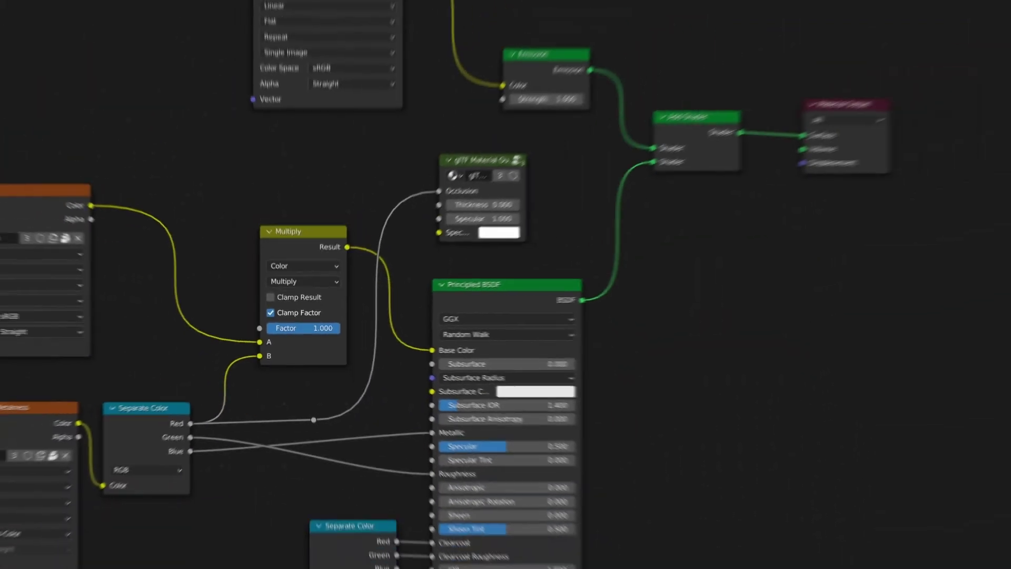
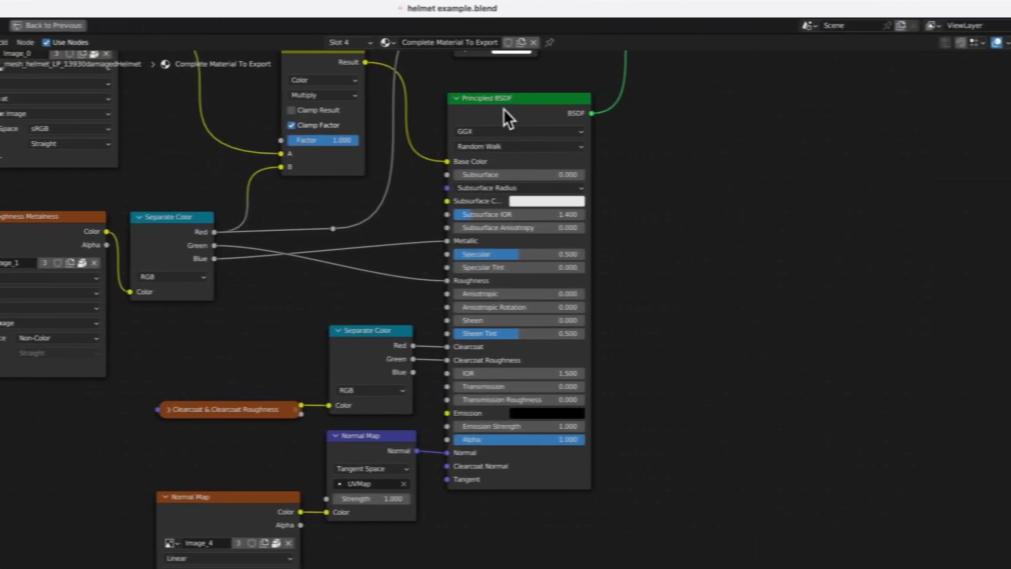
# - Move the Emission image texture node slightly closer to the Emission shader node and select the shader node
pyautogui.scroll(-1, 614, 244)
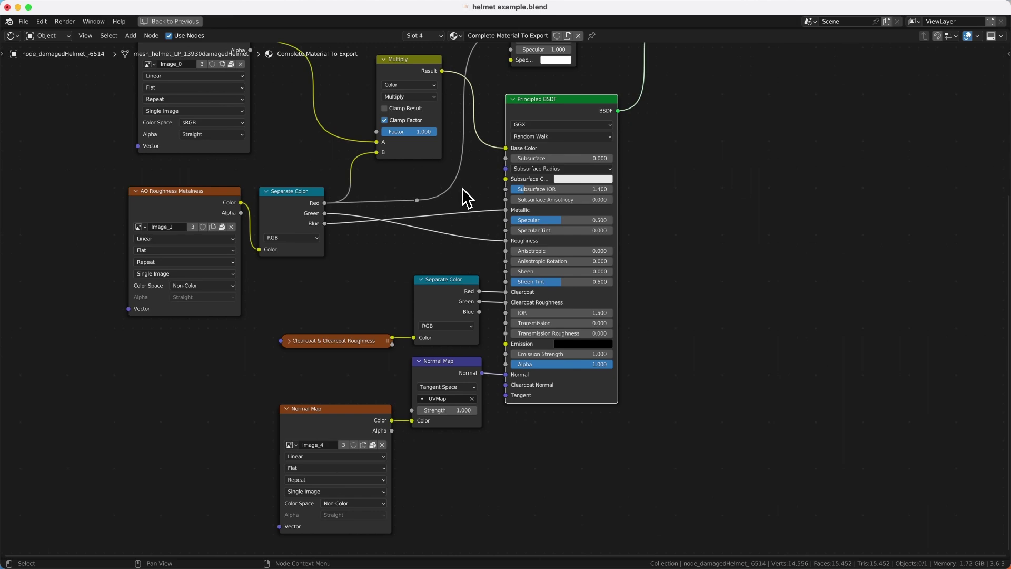
pyautogui.moveTo(464, 186); pyautogui.dragTo(458, 431, button='middle')
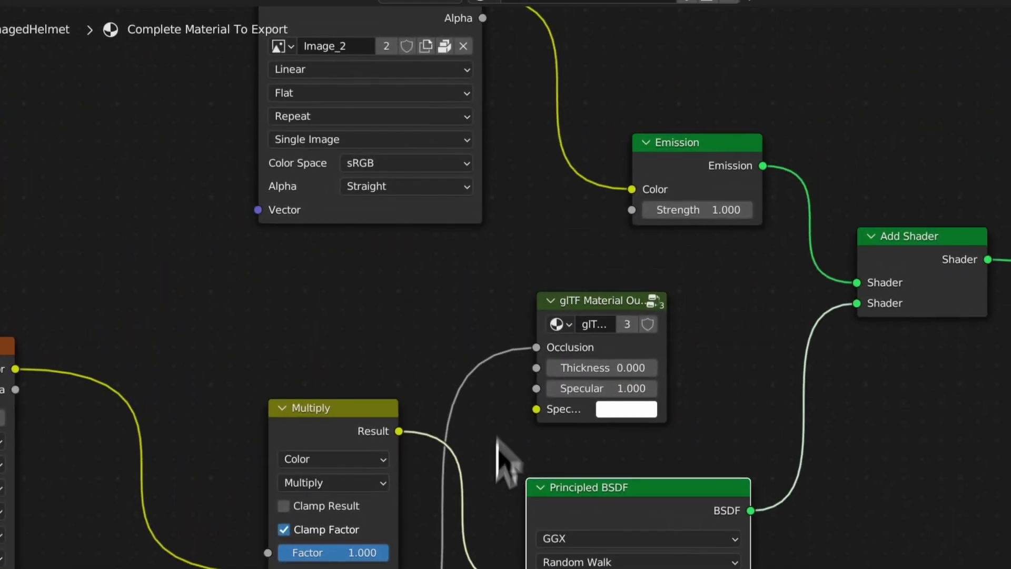
pyautogui.moveTo(519, 129); pyautogui.dragTo(421, 266, button='middle')
pyautogui.moveTo(402, 313); pyautogui.dragTo(390, 345, button='middle')
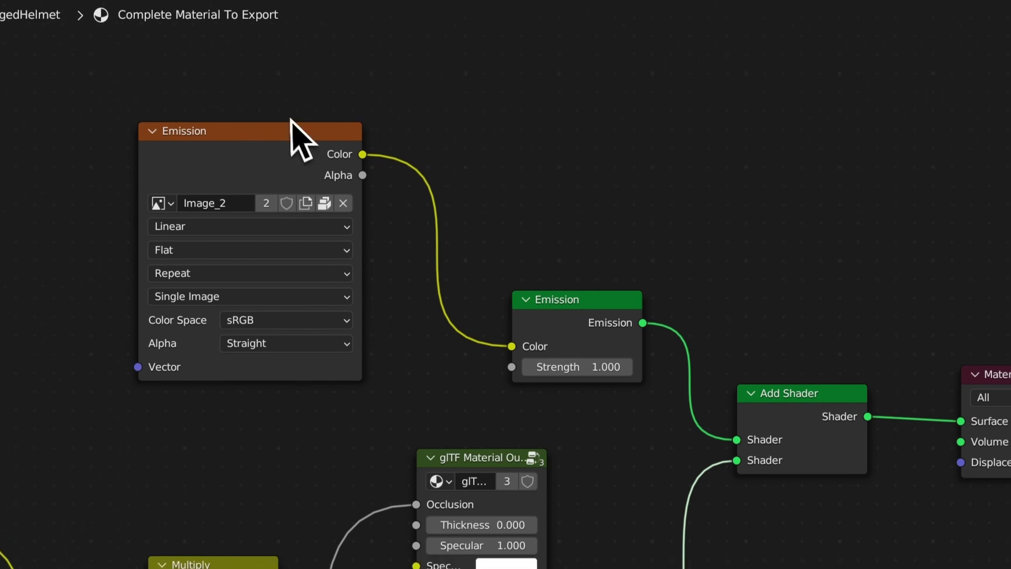
pyautogui.moveTo(265, 130); pyautogui.dragTo(307, 138)
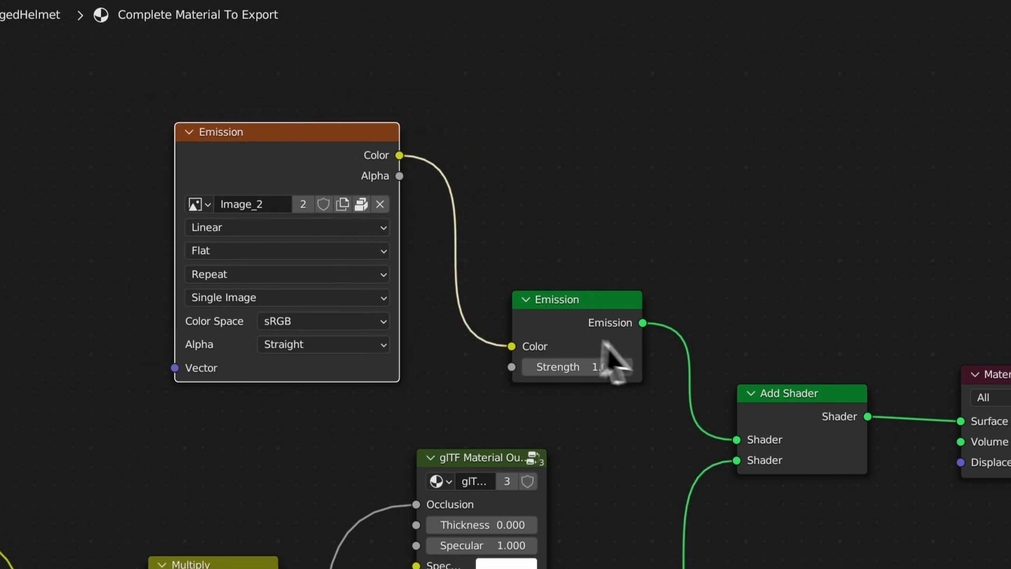
pyautogui.click(570, 311)
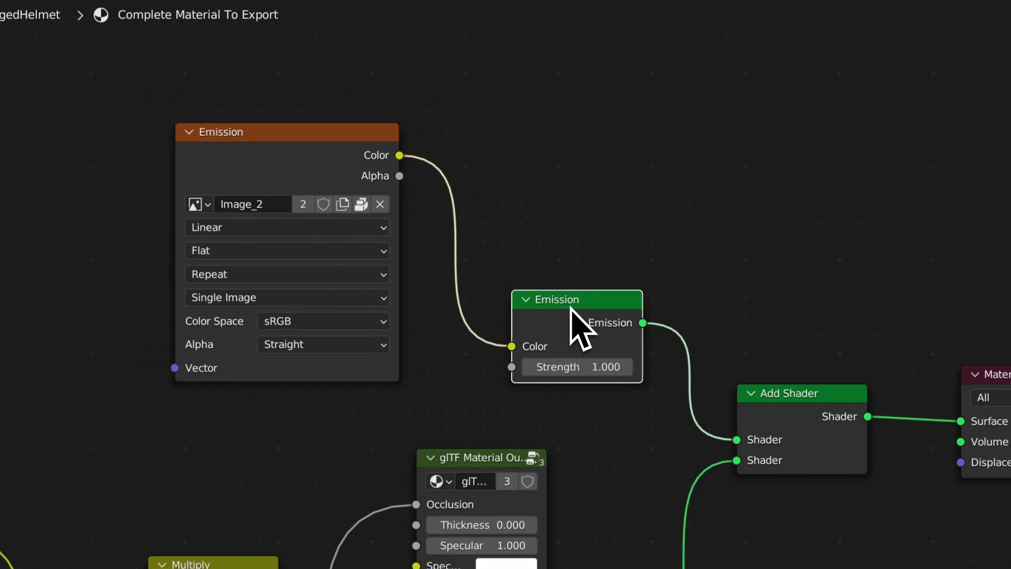
# - Add a second Add Shader node above the existing one and delete it
pyautogui.click(621, 226)
pyautogui.hotkey('shift', 'a')
pyautogui.moveTo(613, 289)
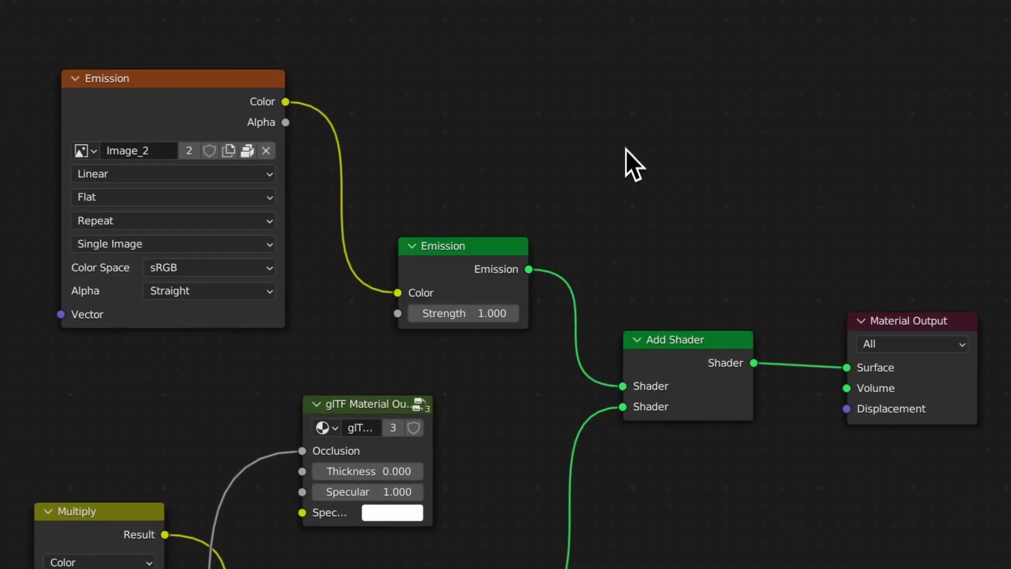
pyautogui.click(477, 253)
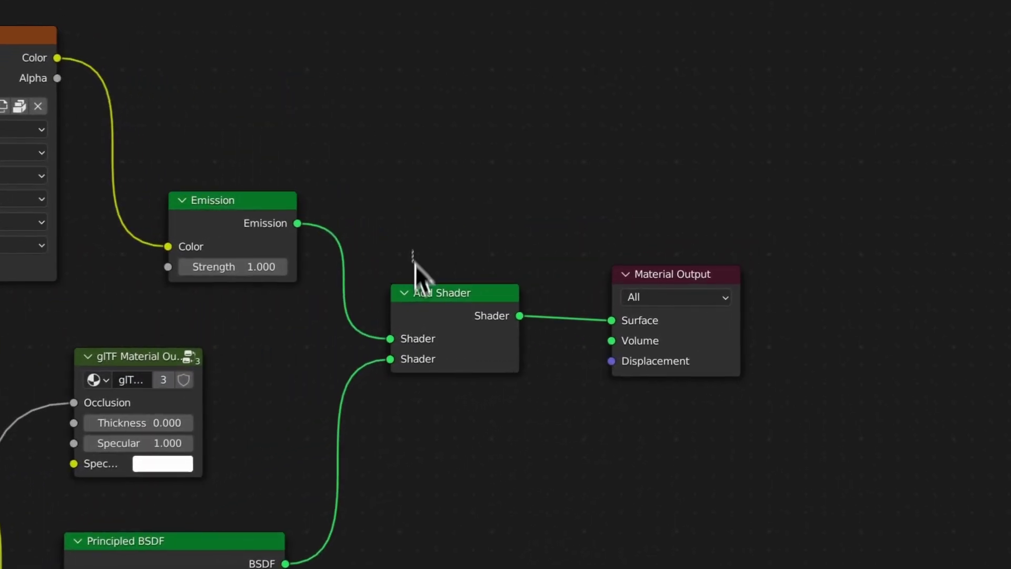
pyautogui.hotkey('shift', 'a')
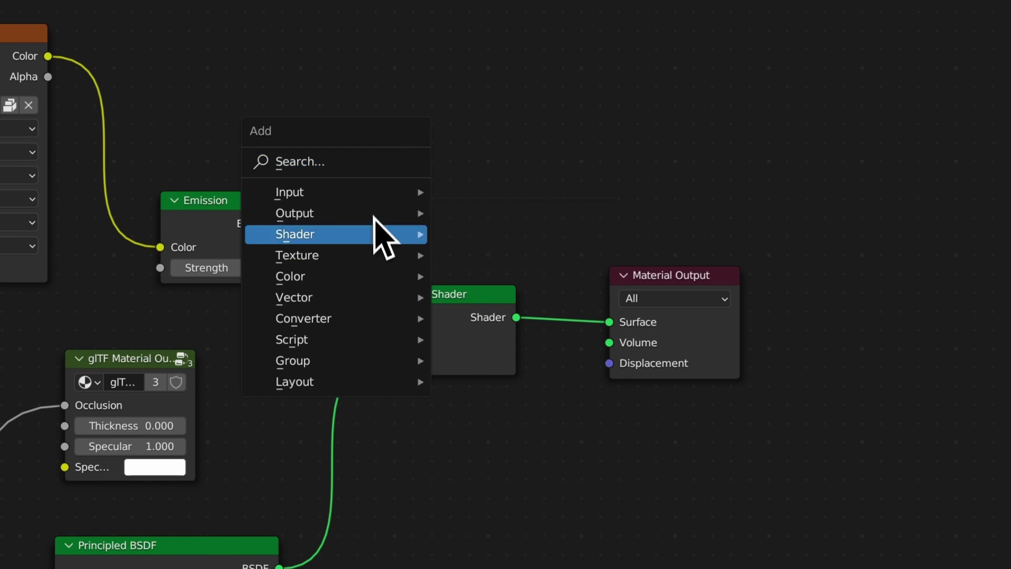
pyautogui.click(367, 163)
pyautogui.write('add sh')
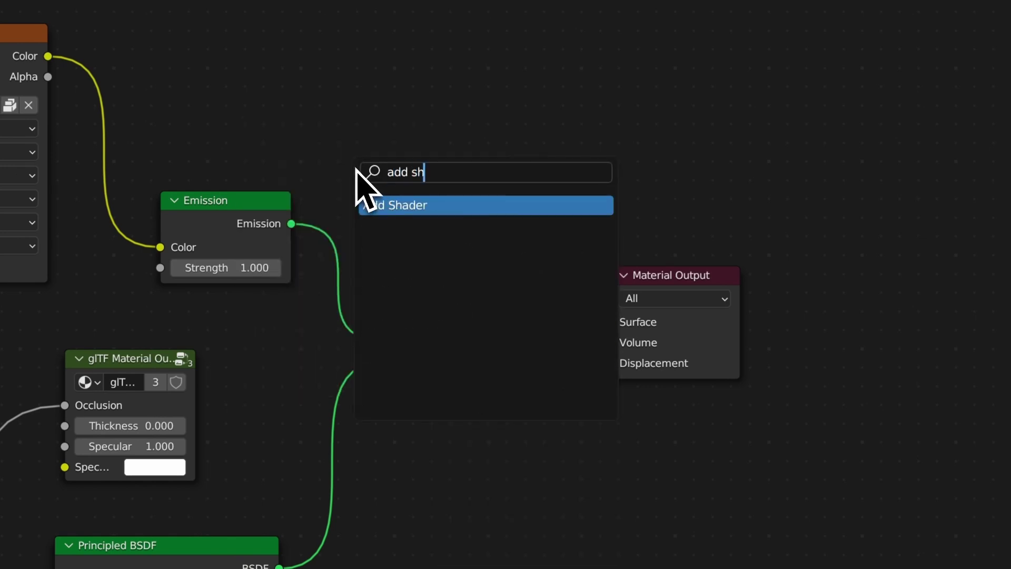
pyautogui.press('Return')
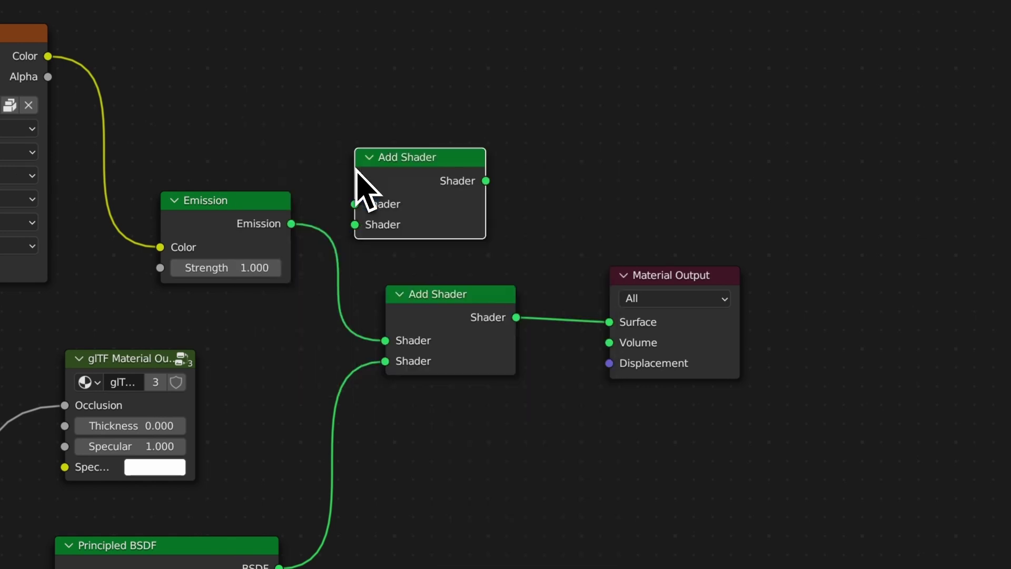
pyautogui.click(364, 143)
pyautogui.press('x')
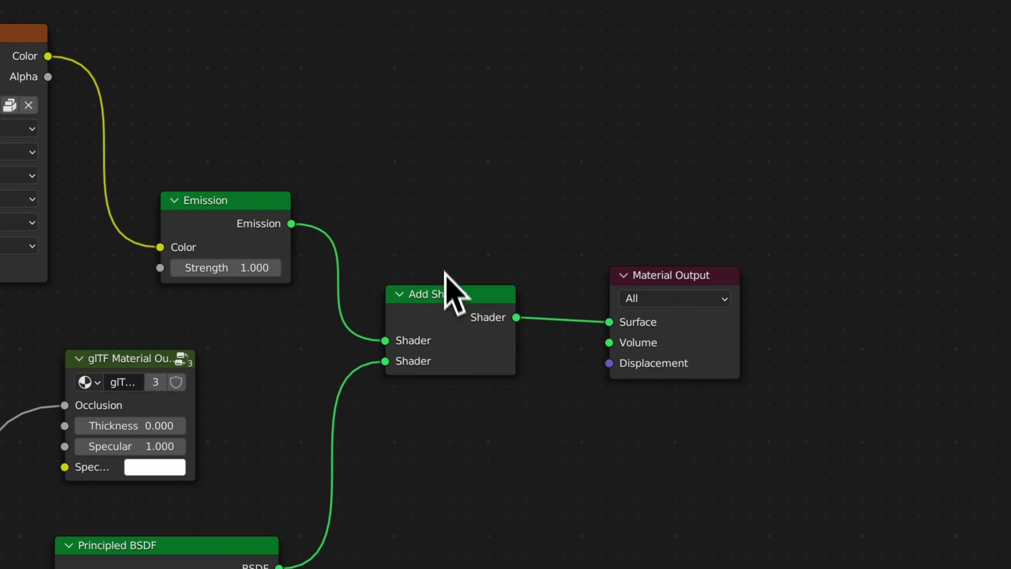
# - Examine the Add Shader, Emission, Base Color and AO Roughness Metalness nodes and how their links reach the Principled BSDF
pyautogui.click(445, 316)
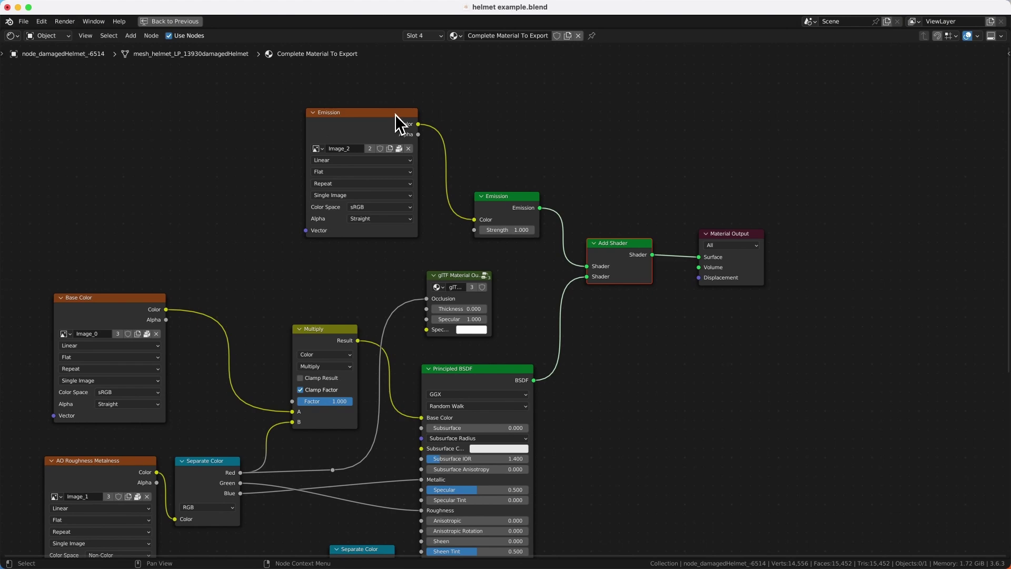
pyautogui.click(366, 112)
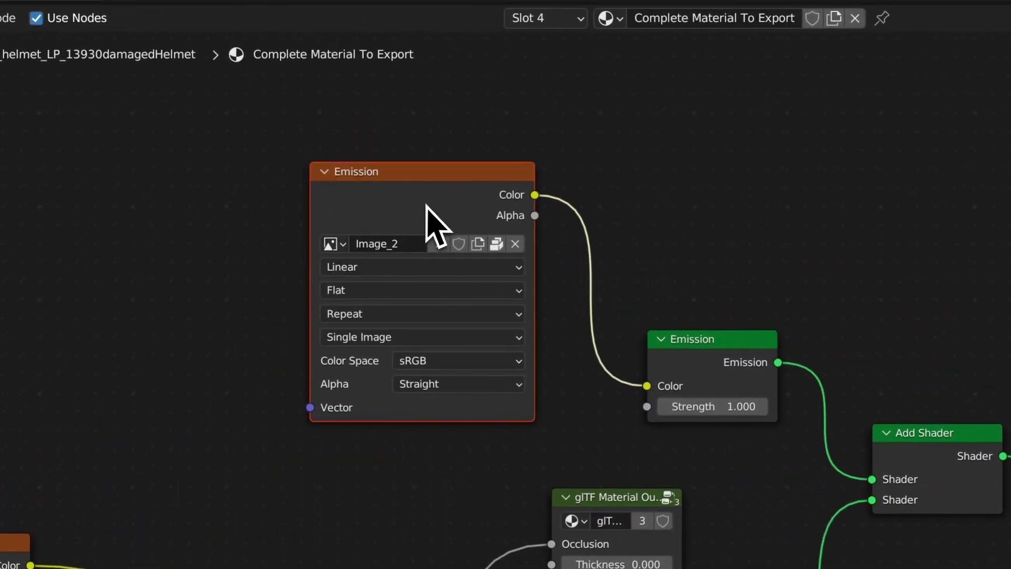
pyautogui.moveTo(295, 425); pyautogui.dragTo(605, 269, button='middle')
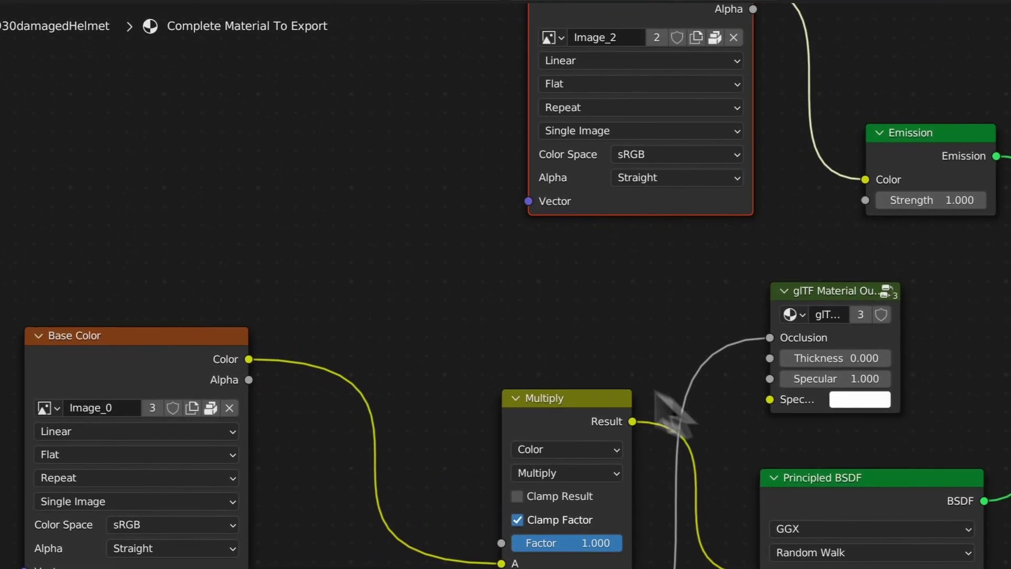
pyautogui.moveTo(485, 241); pyautogui.dragTo(317, 170, button='middle')
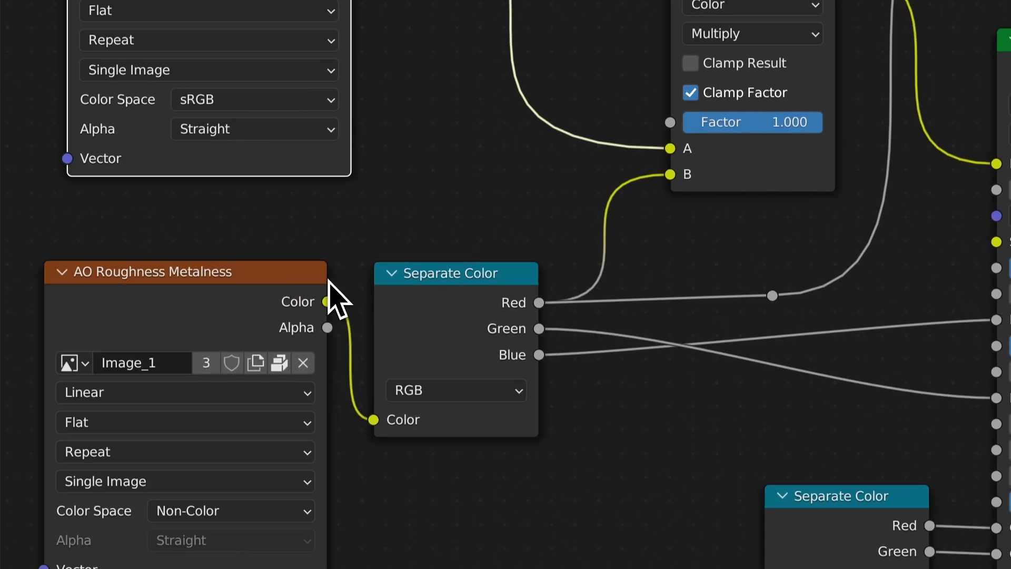
pyautogui.moveTo(327, 279); pyautogui.dragTo(790, 216, button='middle')
pyautogui.keyDown('ctrl'); pyautogui.moveTo(790, 215); pyautogui.dragTo(526, 294, button='middle'); pyautogui.keyUp('ctrl')
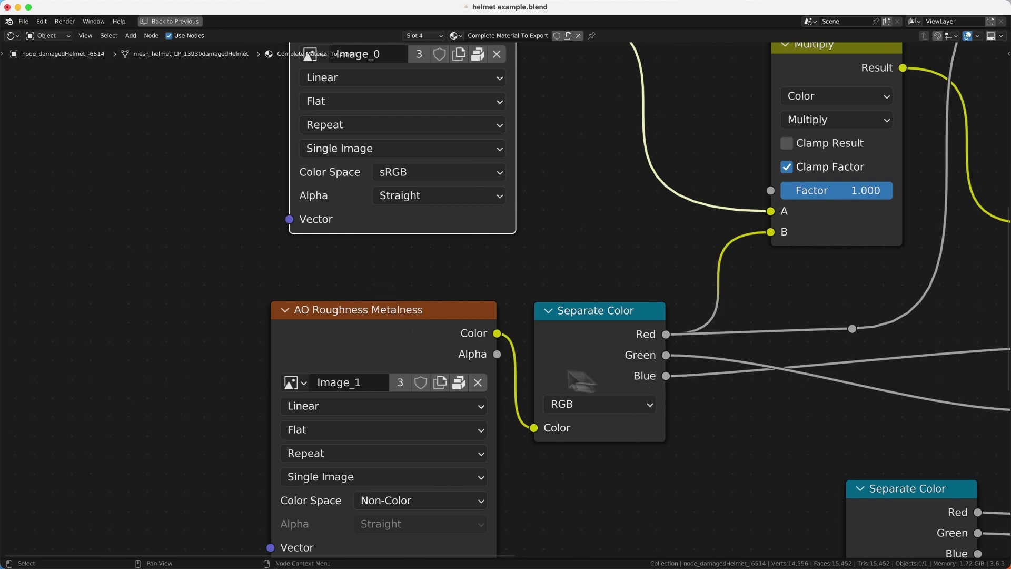
pyautogui.scroll(-4, 548, 371)
pyautogui.moveTo(664, 423); pyautogui.dragTo(421, 324, button='middle')
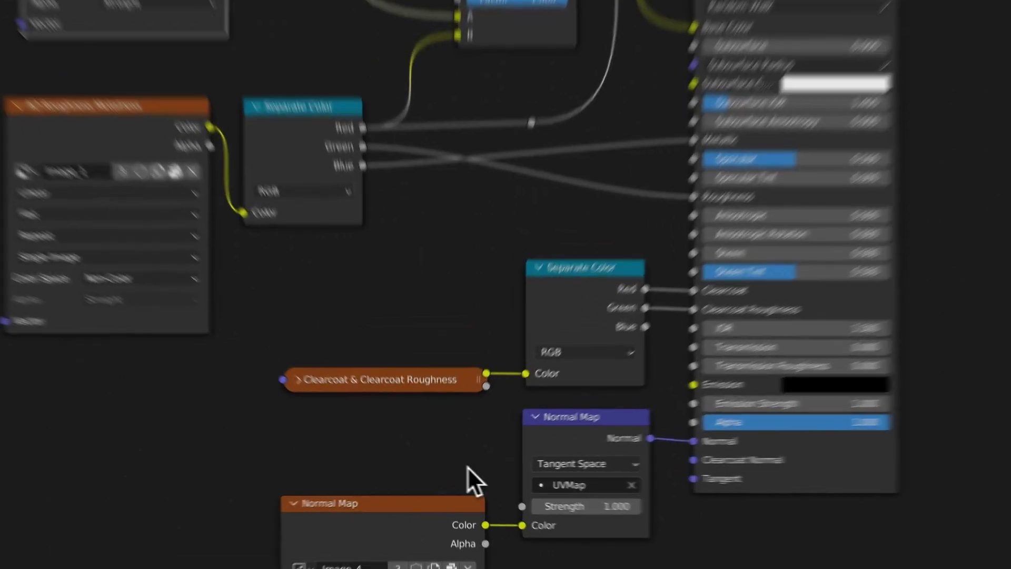
# - Set the Normal Map node's space to Tangent Space
pyautogui.moveTo(449, 468); pyautogui.dragTo(414, 357, button='middle')
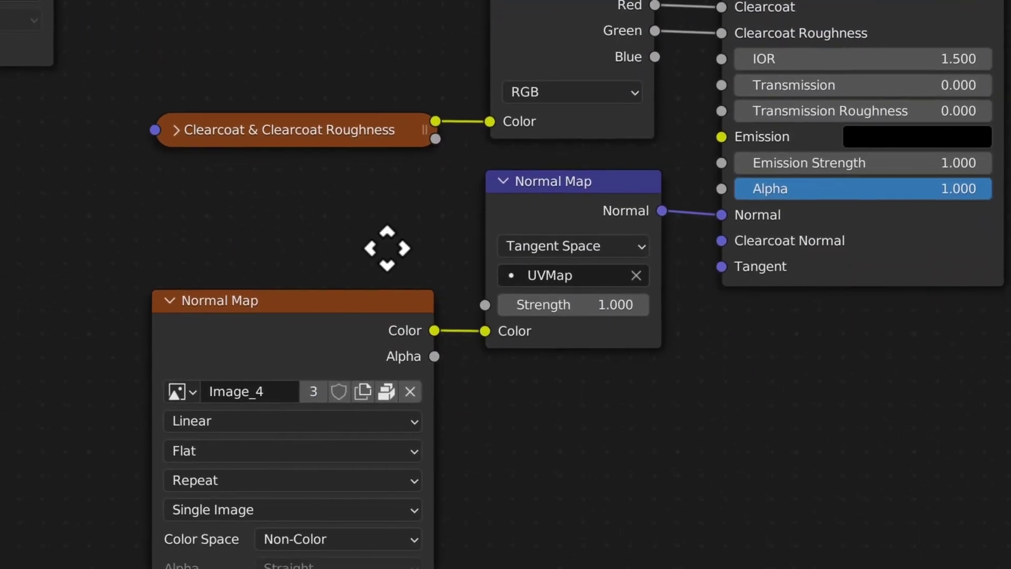
pyautogui.click(547, 251)
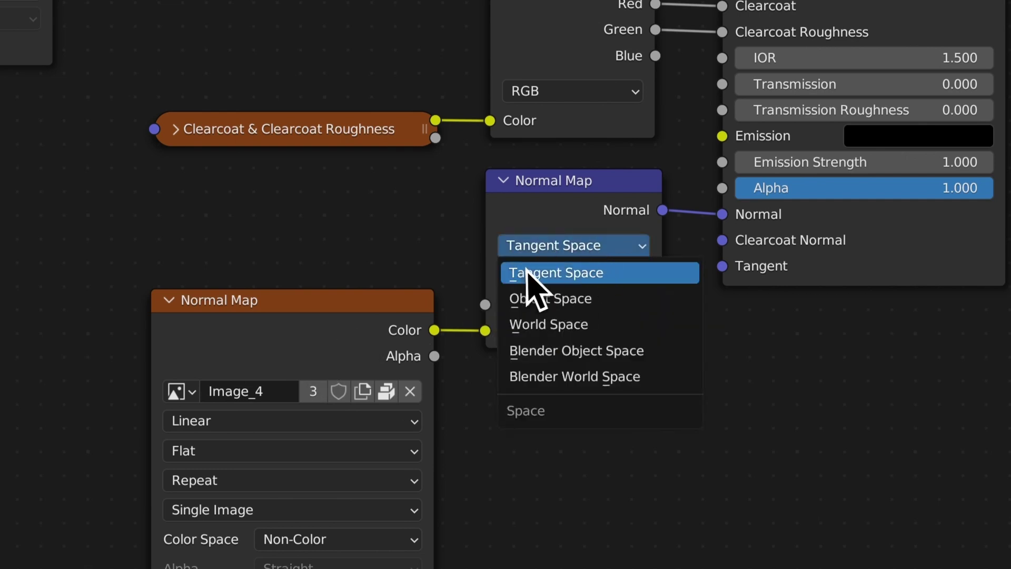
pyautogui.click(604, 274)
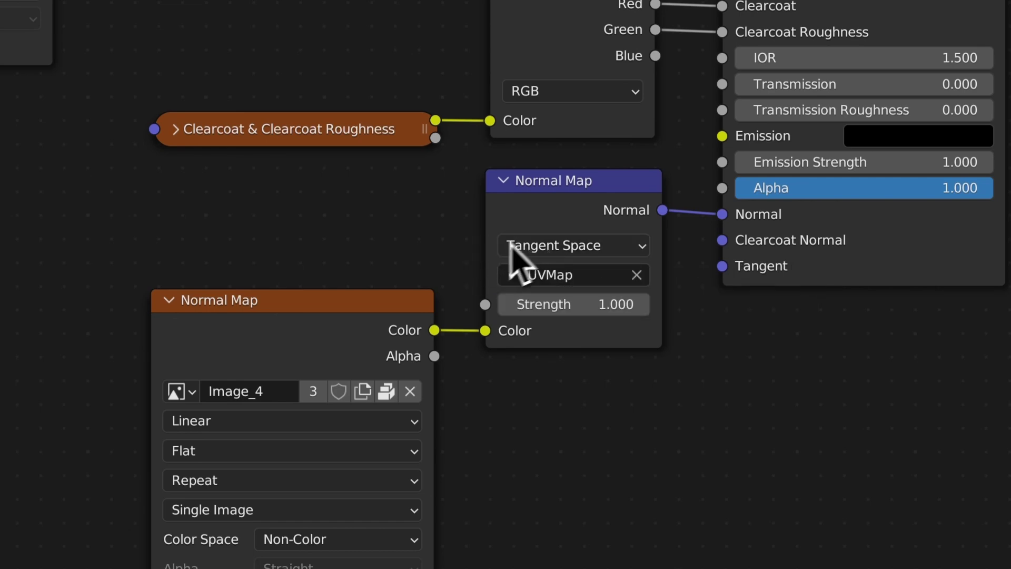
# - Review the whole node tree around the glTF Material Output node and look for the output nodes that can be added
pyautogui.moveTo(327, 222); pyautogui.dragTo(503, 221, button='middle')
pyautogui.scroll(-4, 504, 221)
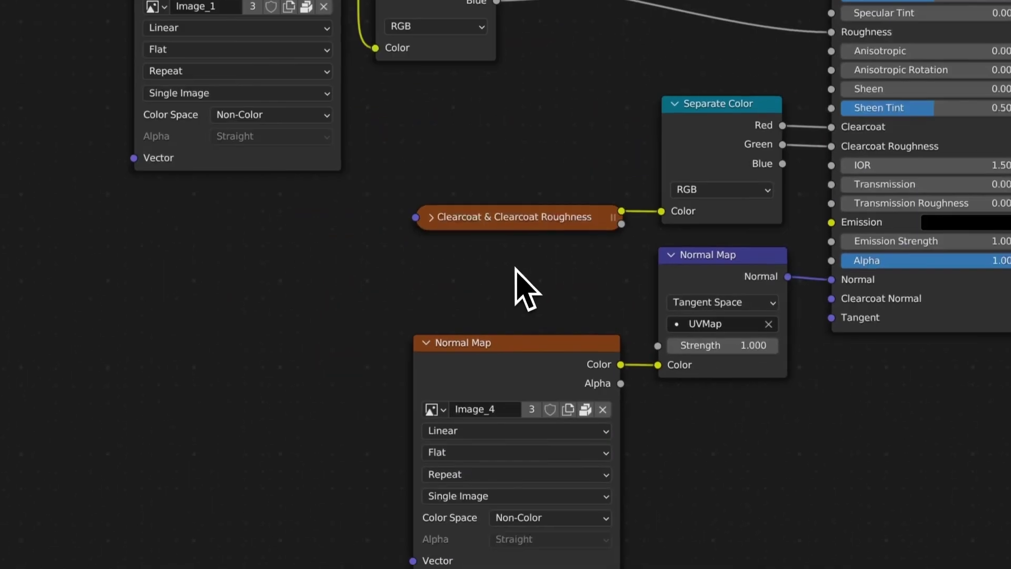
pyautogui.moveTo(600, 5); pyautogui.dragTo(365, 547, button='middle')
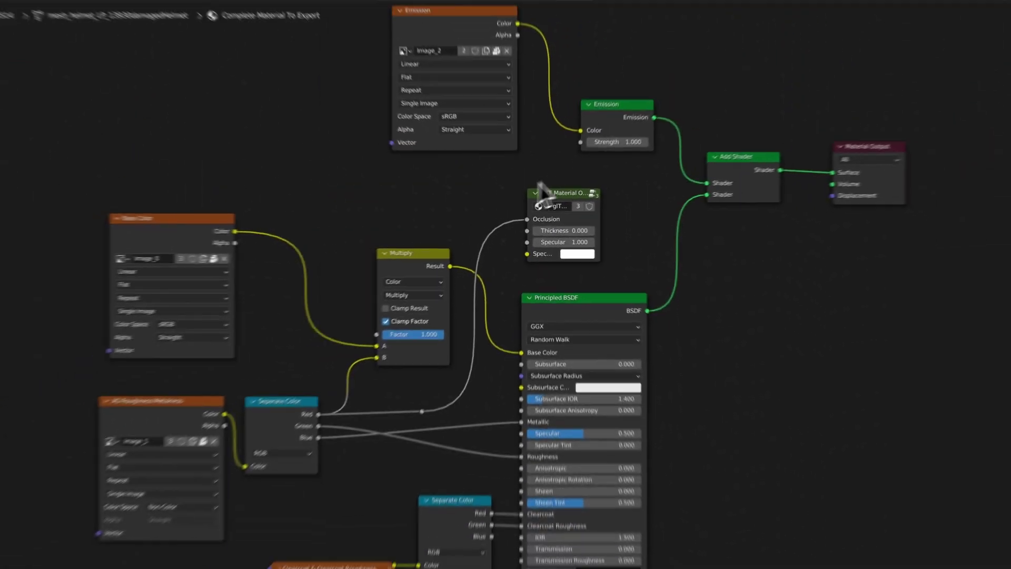
pyautogui.click(132, 36)
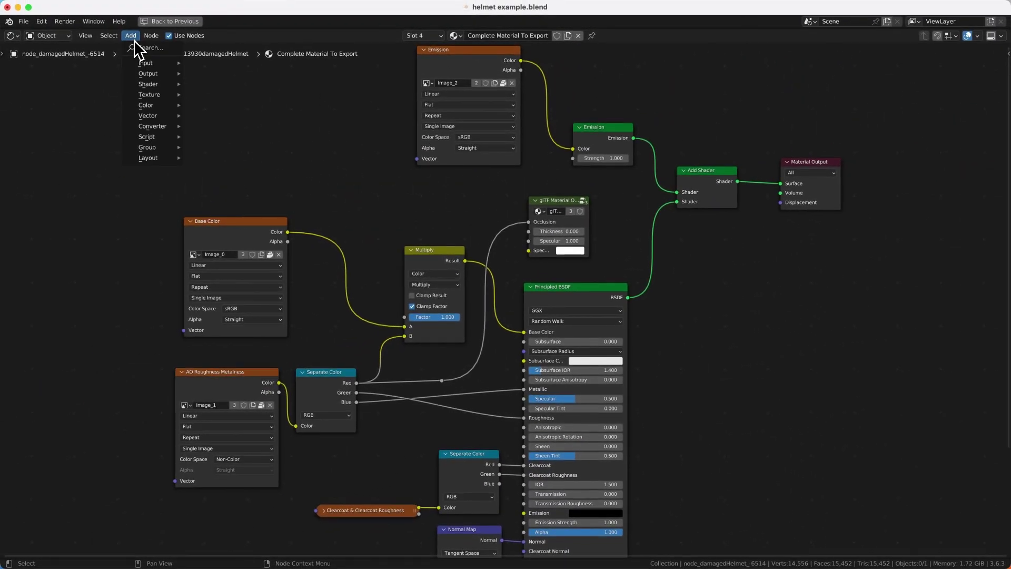
pyautogui.moveTo(159, 71)
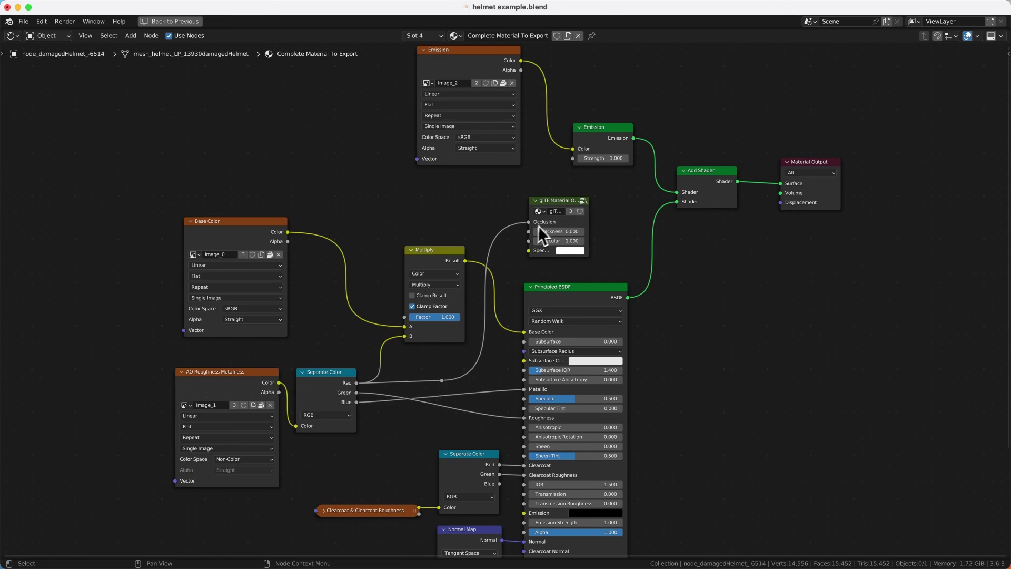
# - Delete the reroute feeding Occlusion and link the AO Roughness Metalness texture's Color output directly to the glTF Material Output's Occlusion input
pyautogui.moveTo(434, 373); pyautogui.dragTo(451, 384)
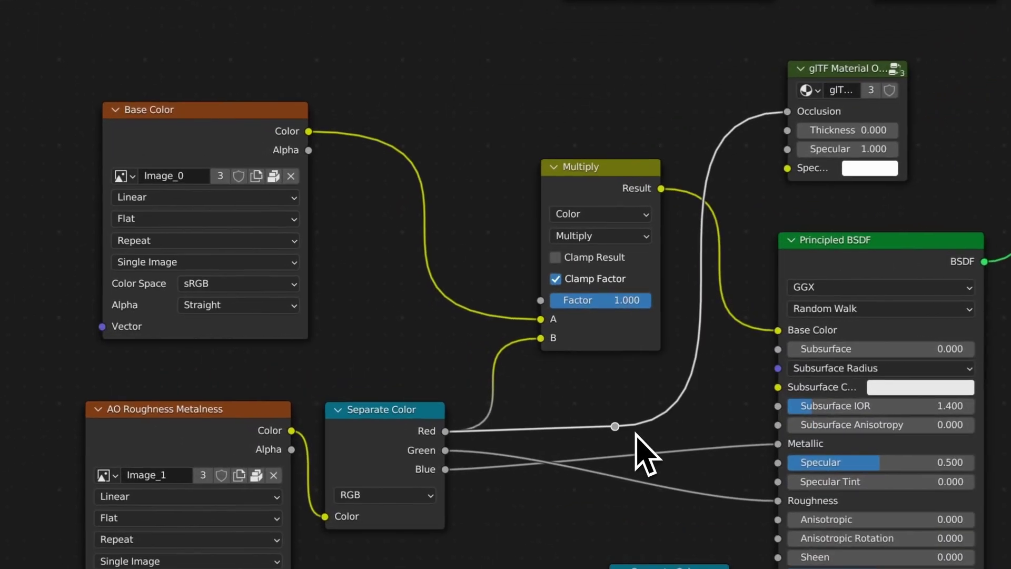
pyautogui.press('x')
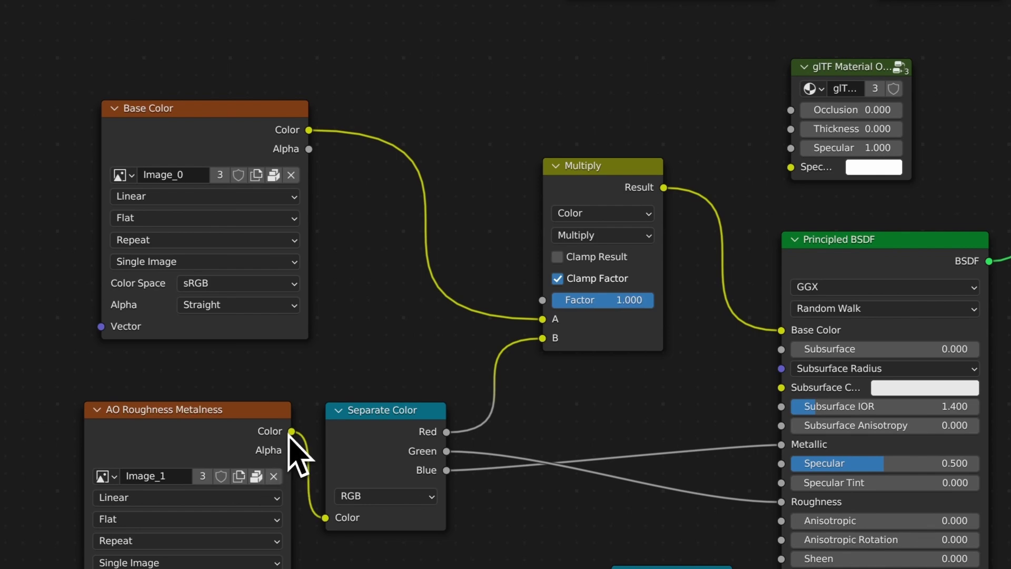
pyautogui.moveTo(291, 431); pyautogui.dragTo(738, 187)
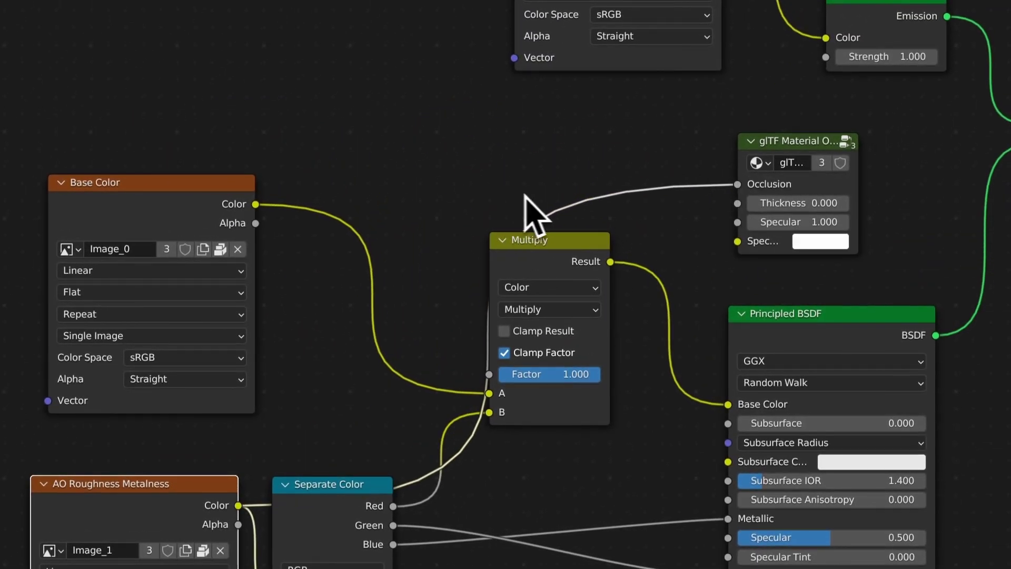
# - Insert a reroute on the Occlusion link and position it above the Multiply node, near the glTF Material Output
pyautogui.keyDown('shift'); pyautogui.moveTo(639, 206); pyautogui.dragTo(632, 195, button='right'); pyautogui.keyUp('shift')
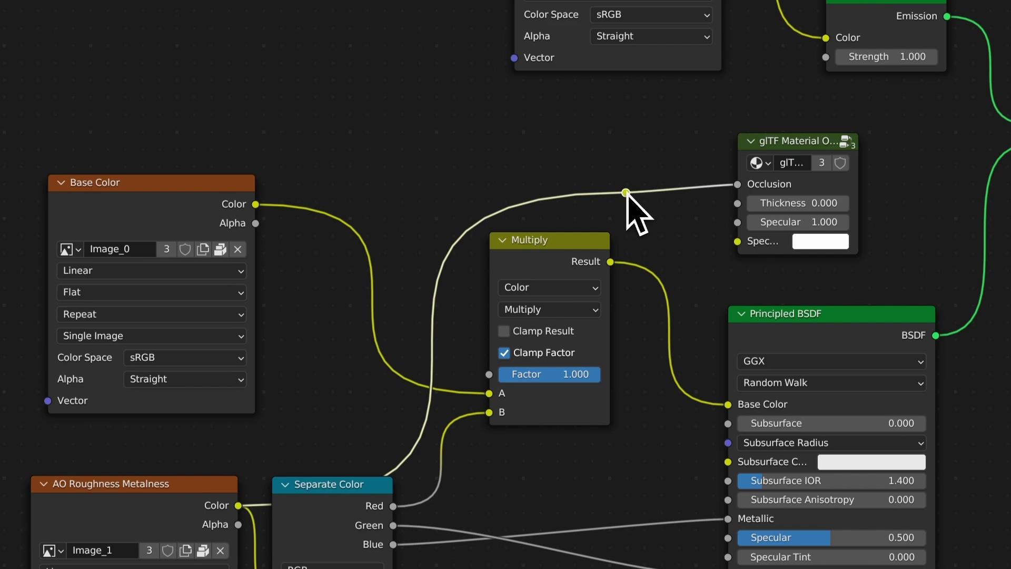
pyautogui.moveTo(570, 188); pyautogui.dragTo(704, 140)
pyautogui.press('Escape')
pyautogui.press('Escape')
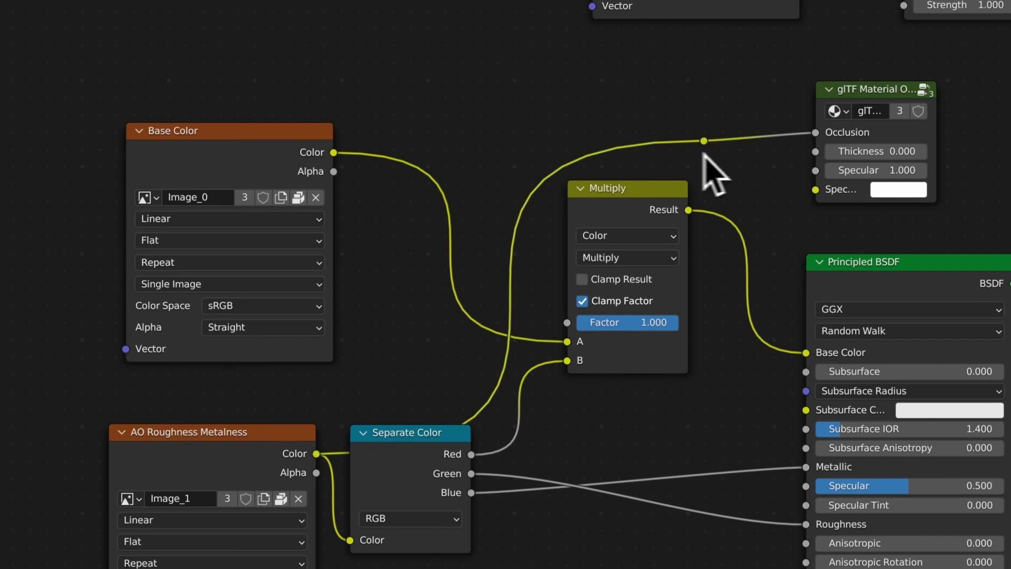
pyautogui.click(704, 140)
pyautogui.press('g')
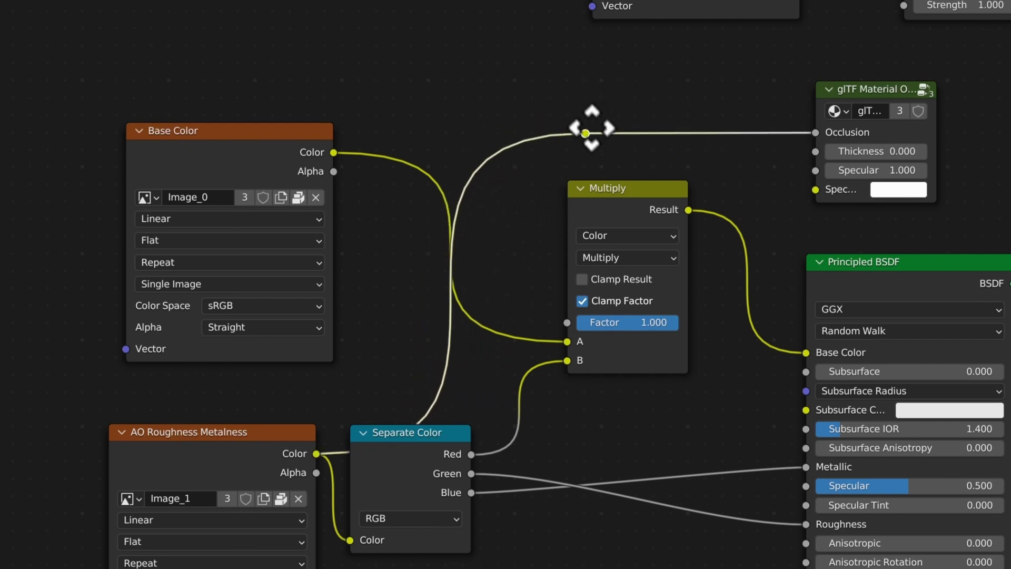
pyautogui.click(729, 128)
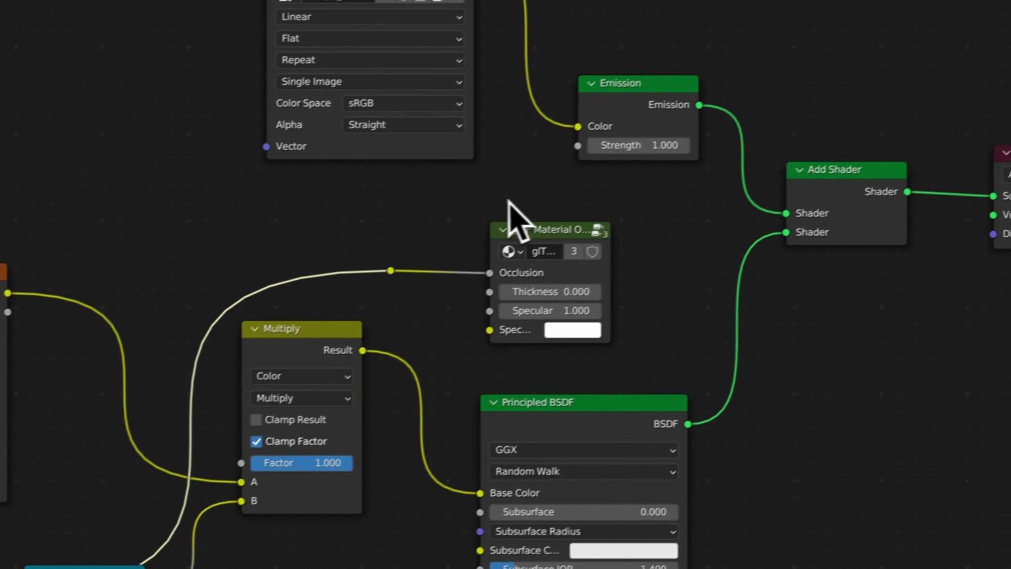
# - Examine the AO Roughness Metalness texture's route into the glTF Material Output node and the neighbouring Multiply and Emission nodes
pyautogui.moveTo(447, 213); pyautogui.dragTo(625, 362)
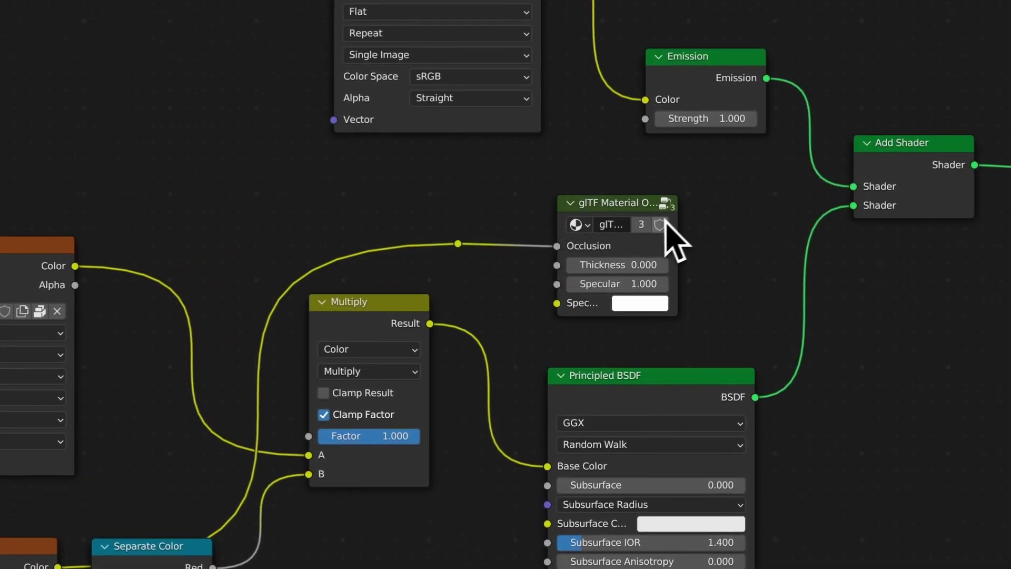
pyautogui.scroll(3, 579, 245)
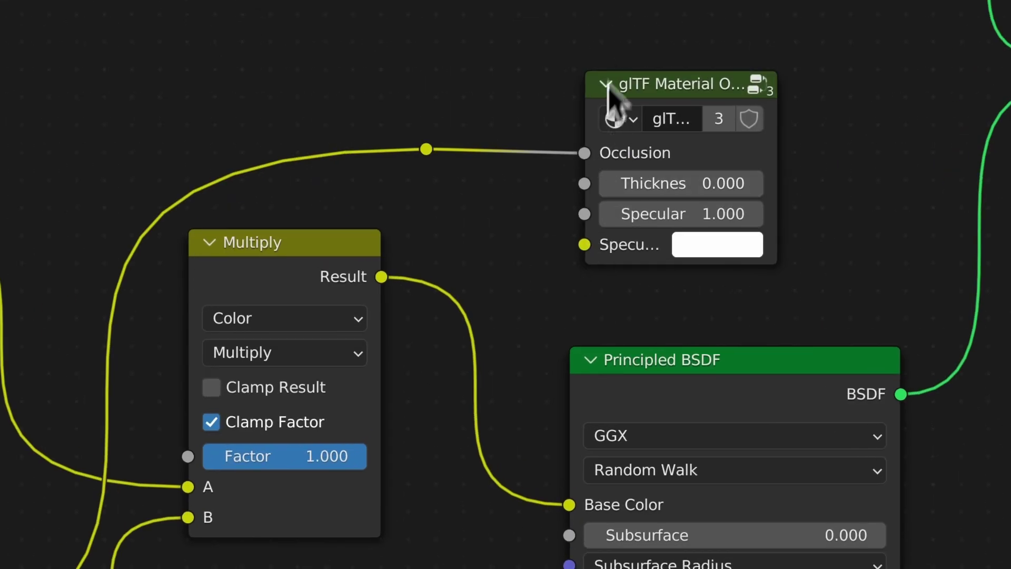
pyautogui.moveTo(609, 90); pyautogui.dragTo(492, 238, button='middle')
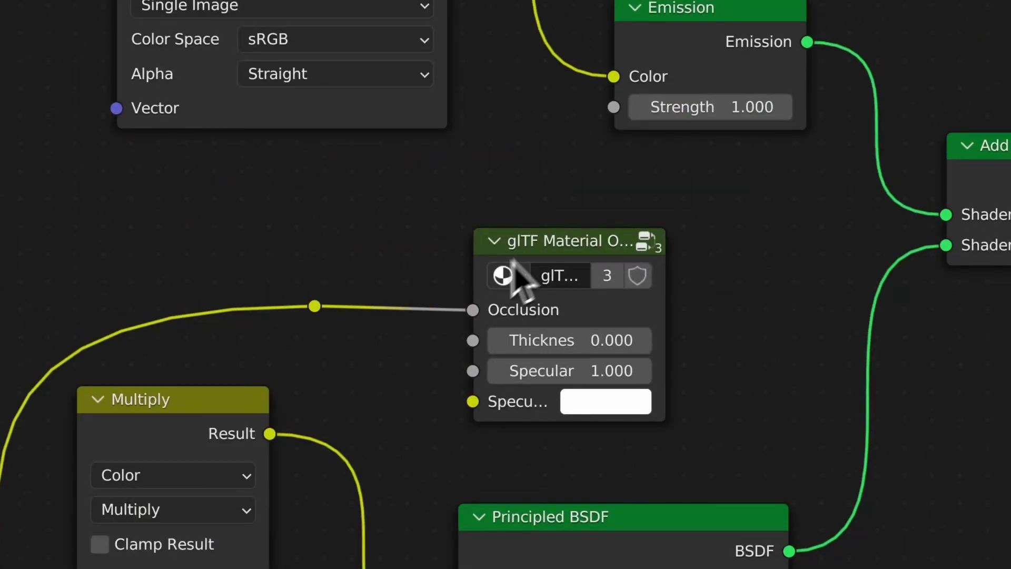
pyautogui.click(500, 276)
pyautogui.scroll(-4, 521, 411)
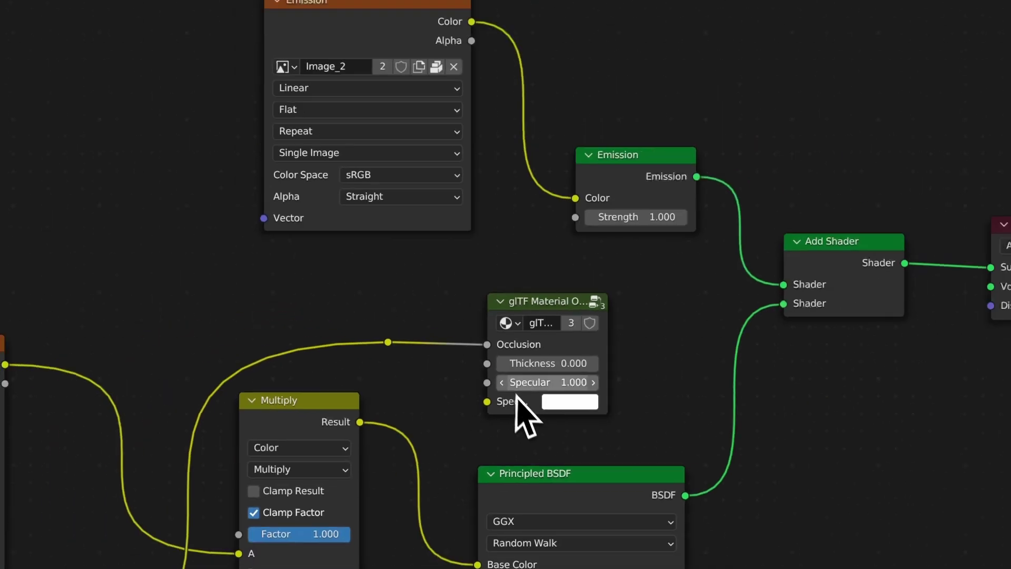
pyautogui.moveTo(510, 443); pyautogui.dragTo(457, 350, button='middle')
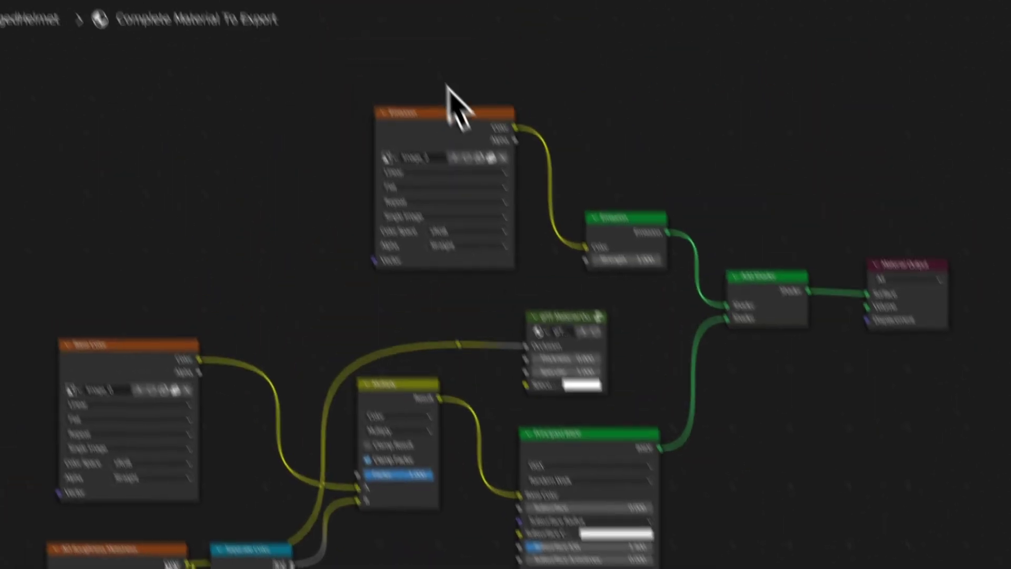
# - Clear the selection and box-select all nodes of the Complete Material To Export material
pyautogui.click(470, 74)
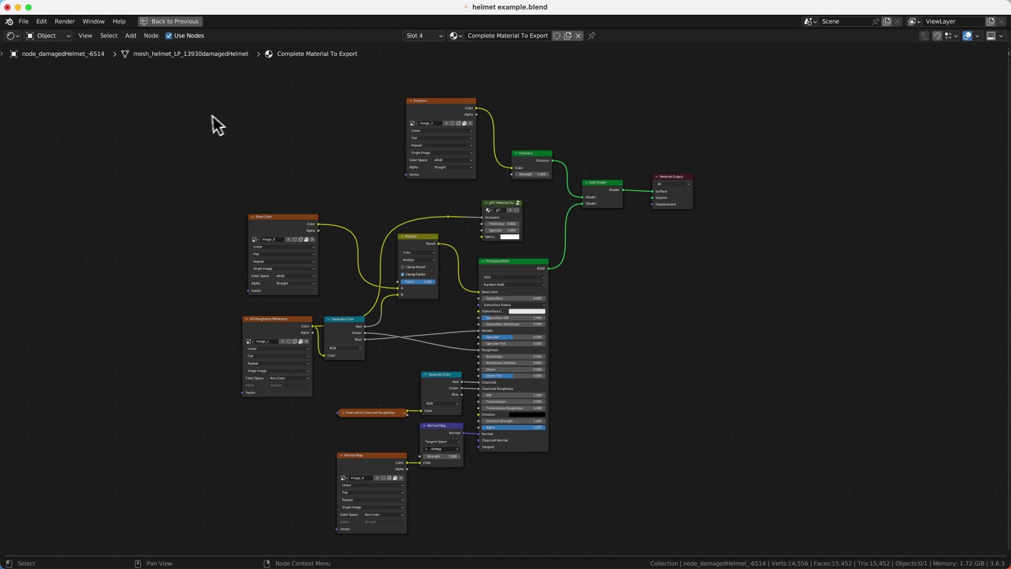
pyautogui.moveTo(205, 102); pyautogui.dragTo(738, 523)
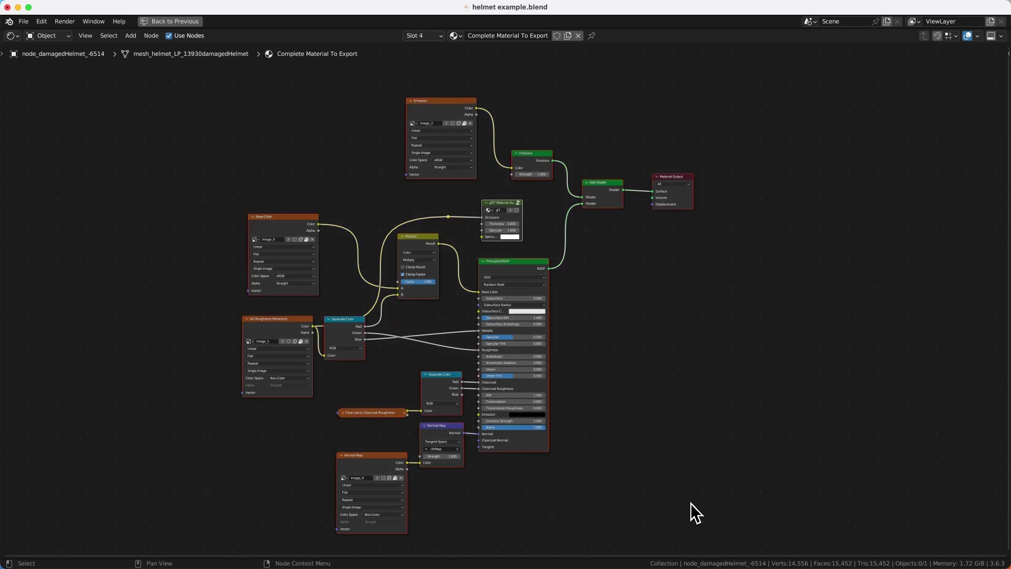